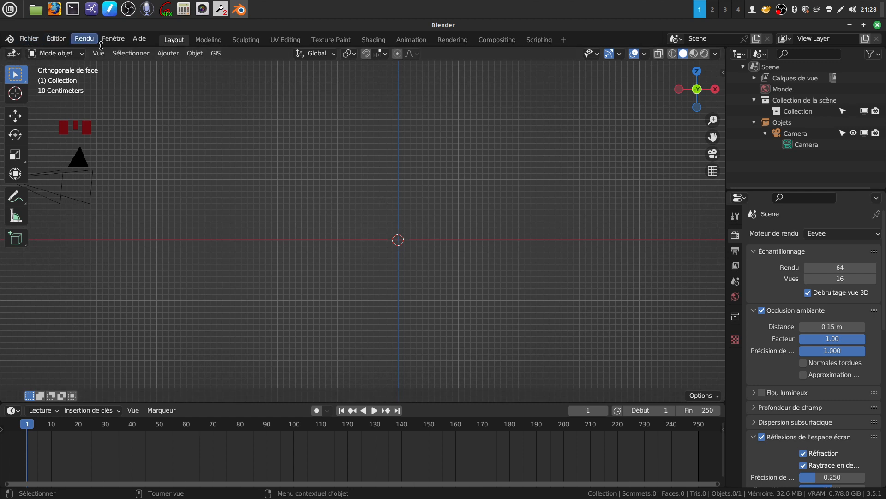
Add a cylinder mesh at the scene origin and stretch it vertically to roughly twice its original height
click(171, 54)
mouse_move(178, 67)
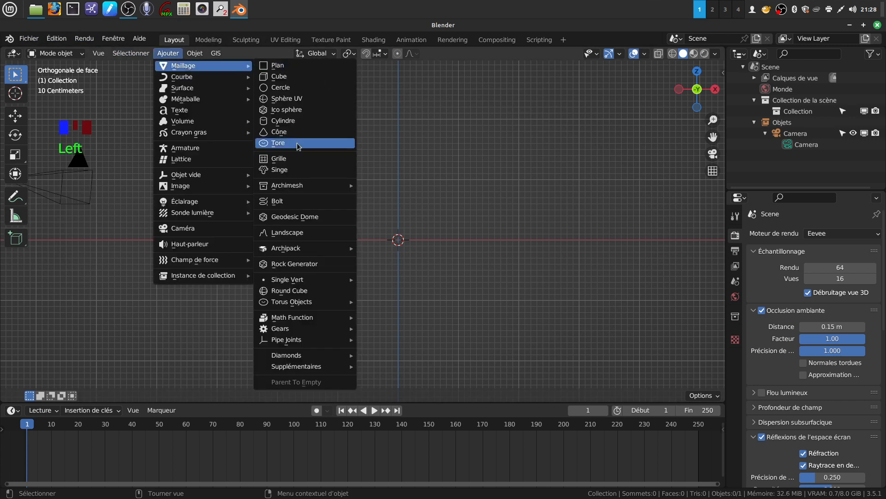
click(299, 121)
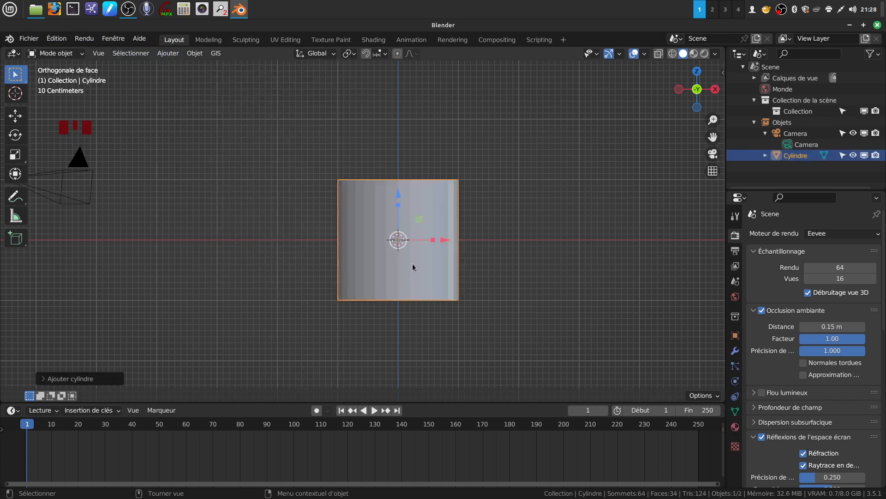
middle_drag(393, 230, 401, 190)
drag(388, 190, 382, 147)
middle_drag(381, 147, 417, 159)
scroll(415, 158, down, 1)
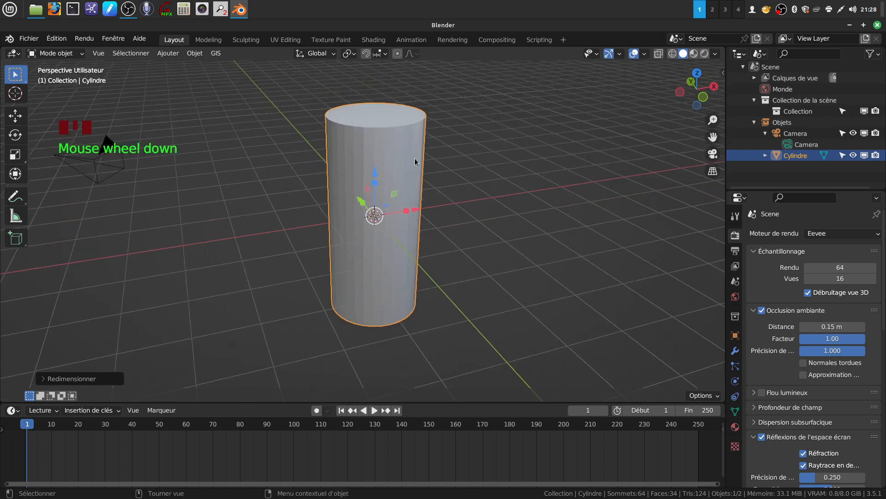
In Edit Mode with face selection, delete the cylinder's top and bottom cap faces to leave an open tube
key(Tab)
click(116, 54)
click(362, 113)
middle_drag(362, 113, 416, 289)
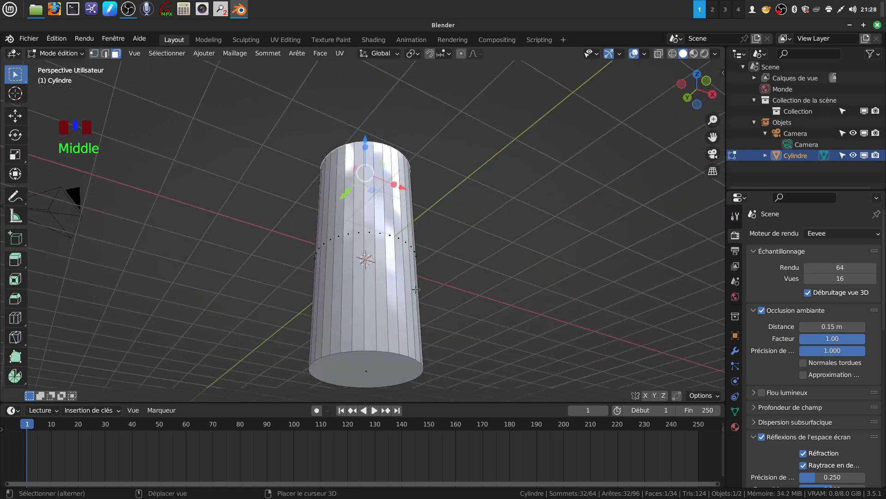
shift+click(385, 361)
middle_drag(385, 360, 406, 349)
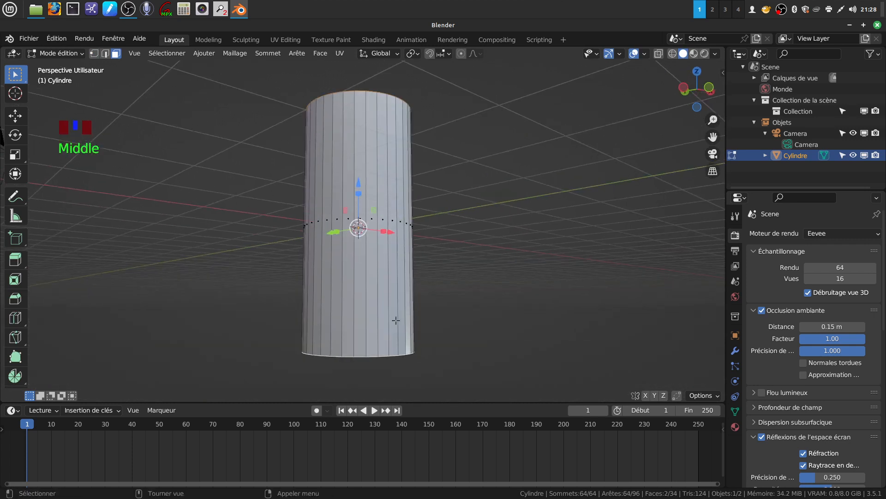
key(x)
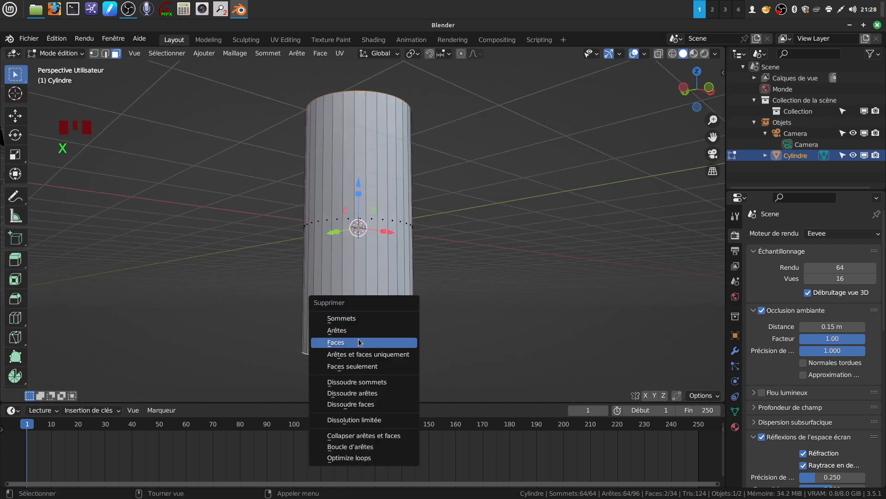
click(390, 341)
middle_drag(376, 259, 373, 265)
scroll(372, 270, down, 2)
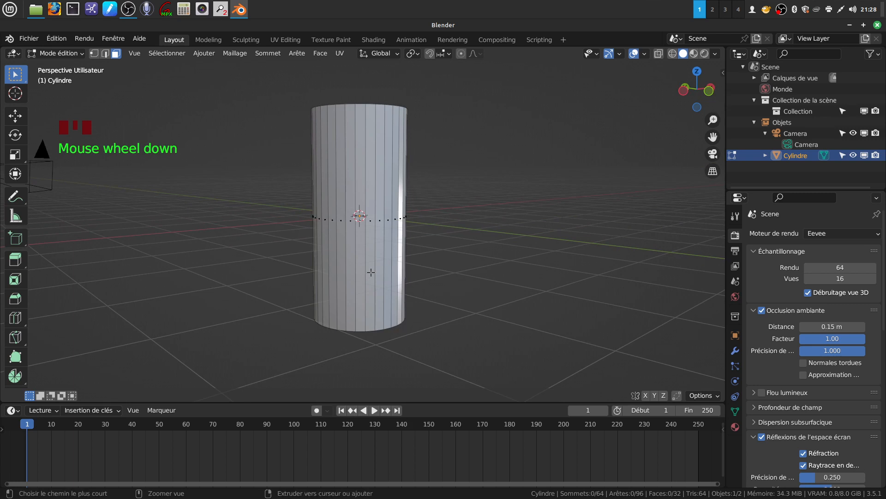
Add 38 evenly spaced horizontal loop cuts along the cylinder's height and return to Object Mode
key(ctrl+r)
scroll(371, 272, up, 20)
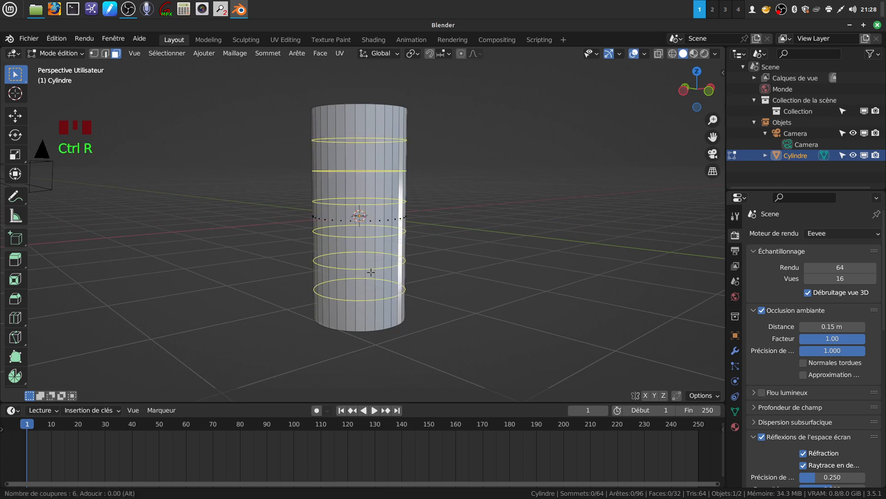
scroll(371, 273, up, 8)
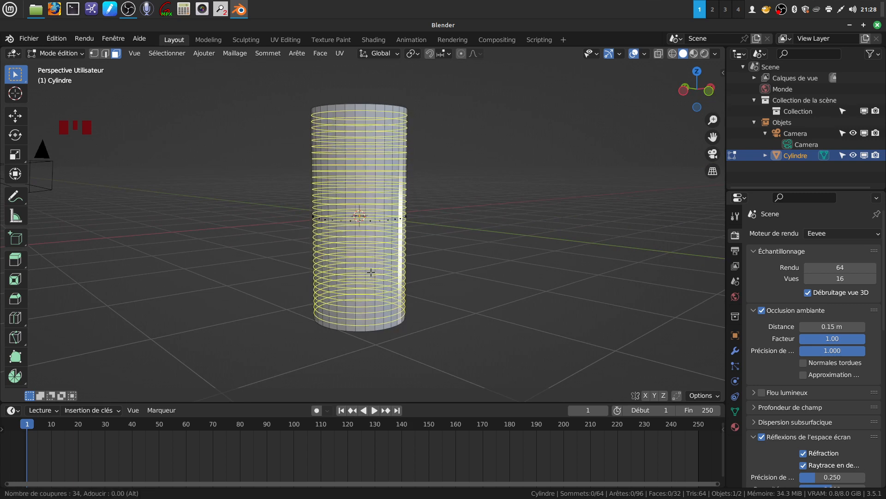
click(373, 272)
middle_drag(377, 235, 374, 203)
scroll(383, 218, up, 2)
key(Tab)
Show the cylinder's modifier properties
scroll(382, 194, down, 3)
scroll(531, 154, up, 1)
shift+middle_drag(491, 230, 421, 225)
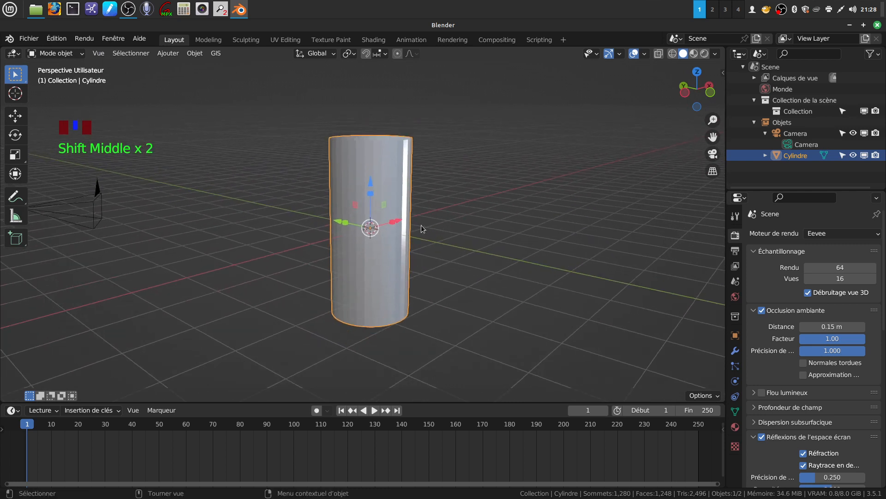
scroll(381, 240, up, 1)
mouse_move(375, 185)
shift+middle_down()
mouse_move(384, 185)
mouse_move(372, 184)
shift+middle_up()
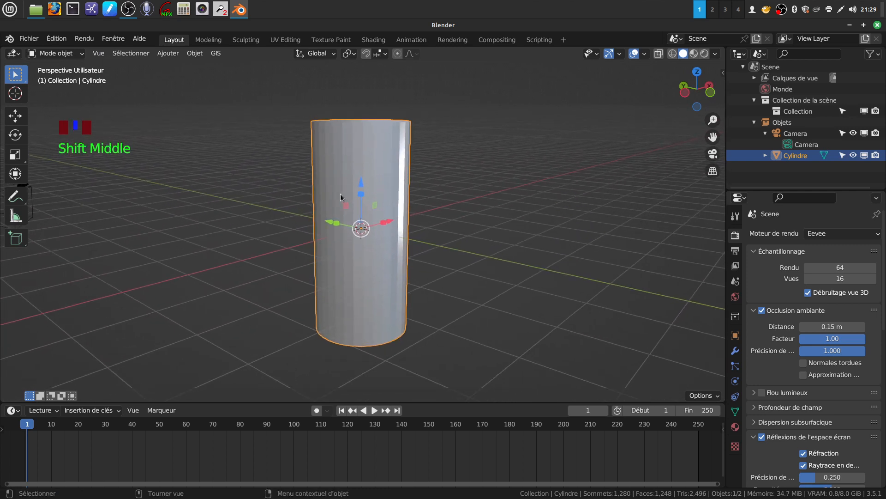
click(735, 350)
click(839, 248)
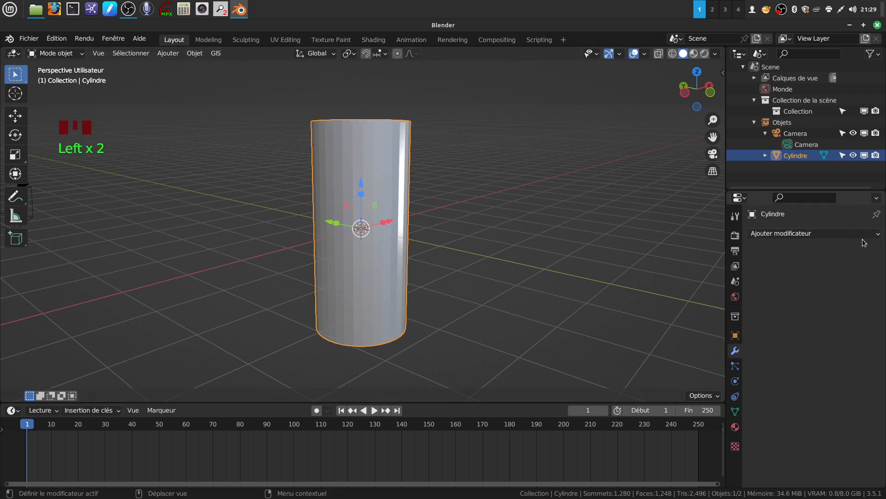
click(866, 237)
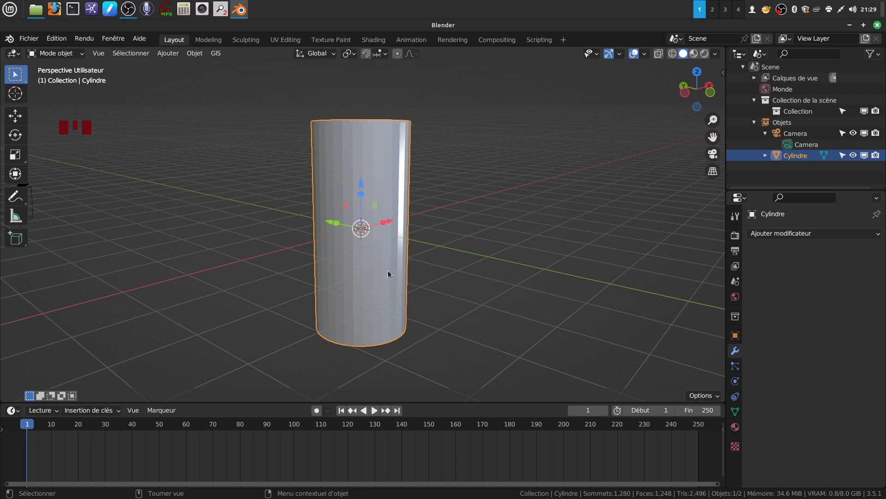
scroll(404, 263, up, 1)
scroll(406, 273, down, 2)
middle_drag(400, 248, 380, 223)
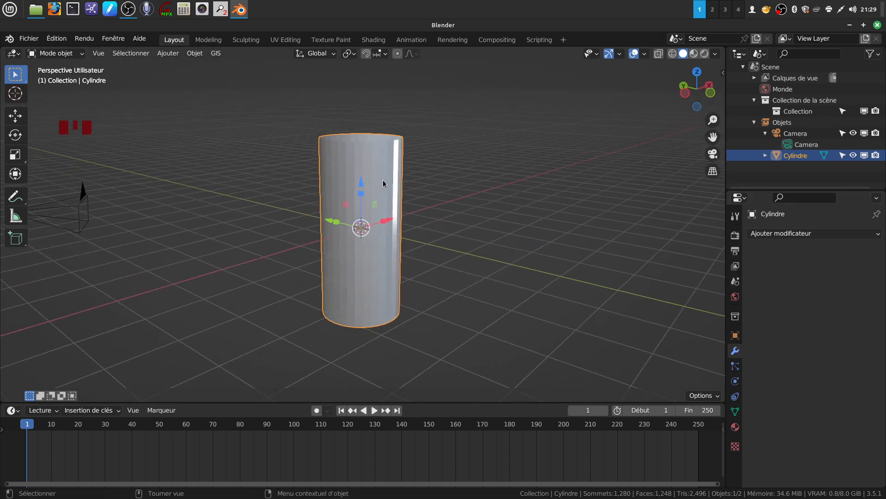
scroll(387, 276, up, 1)
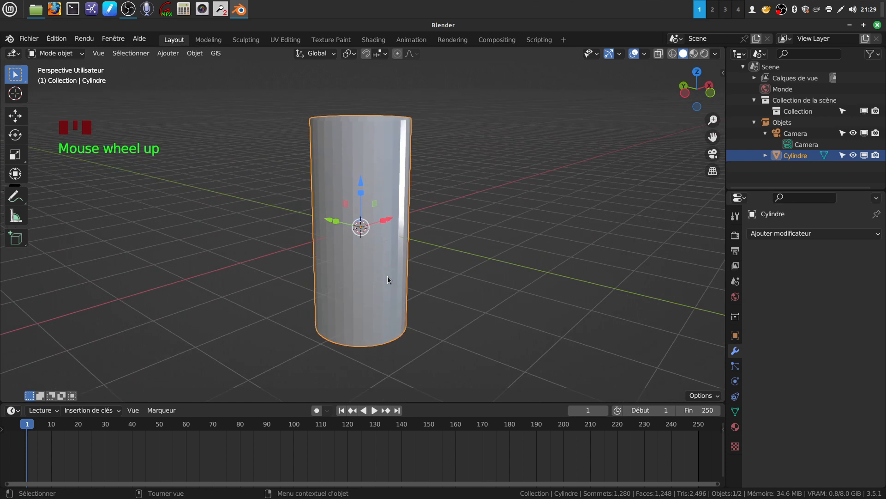
mouse_move(386, 228)
middle_down()
mouse_move(411, 215)
mouse_move(391, 220)
middle_up()
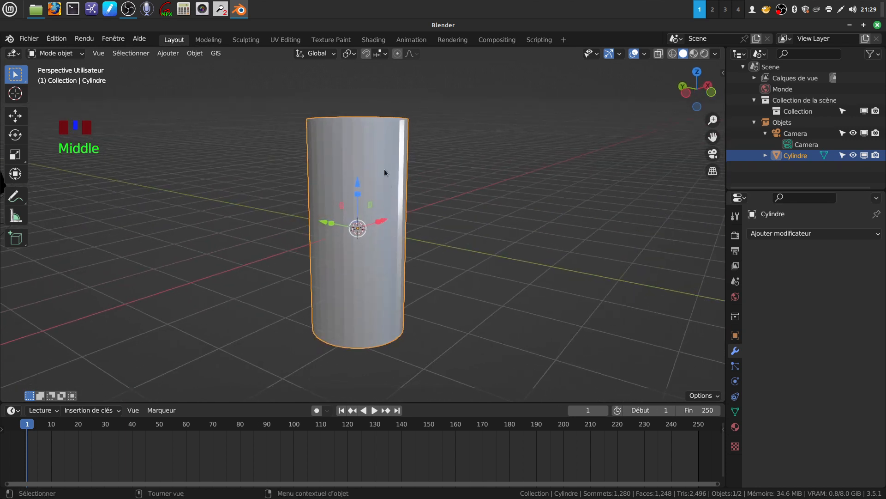
middle_drag(386, 206, 320, 194)
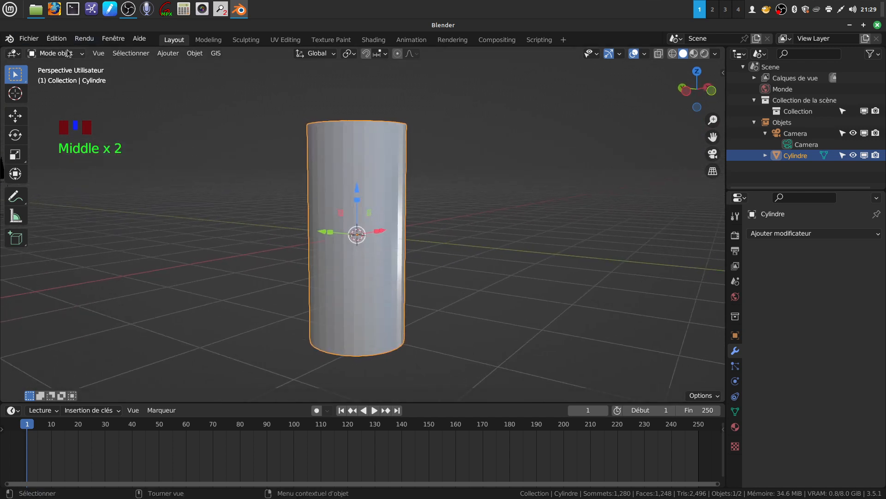
Switch the cylinder to Weight Paint mode and paint a weight 1.000 patch around mid-height with the 50 px brush
click(83, 54)
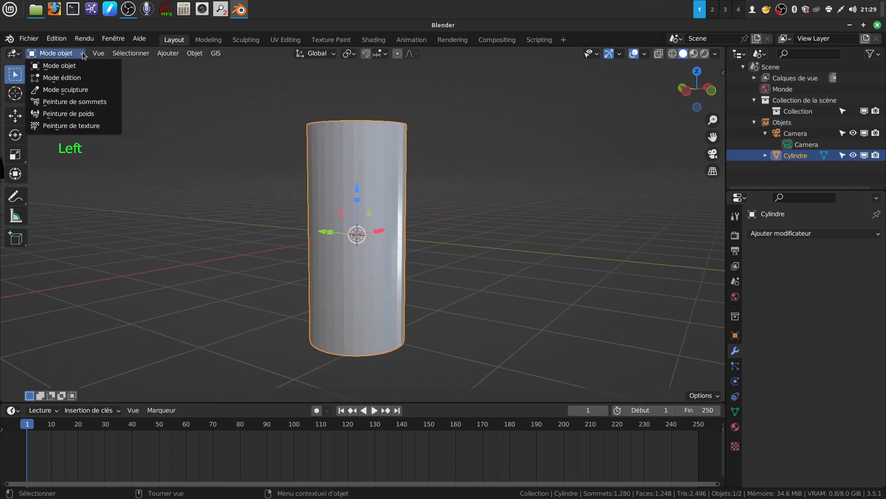
click(99, 112)
mouse_move(418, 216)
middle_down()
mouse_move(462, 216)
mouse_move(44, 169)
mouse_move(139, 277)
mouse_move(187, 368)
middle_up()
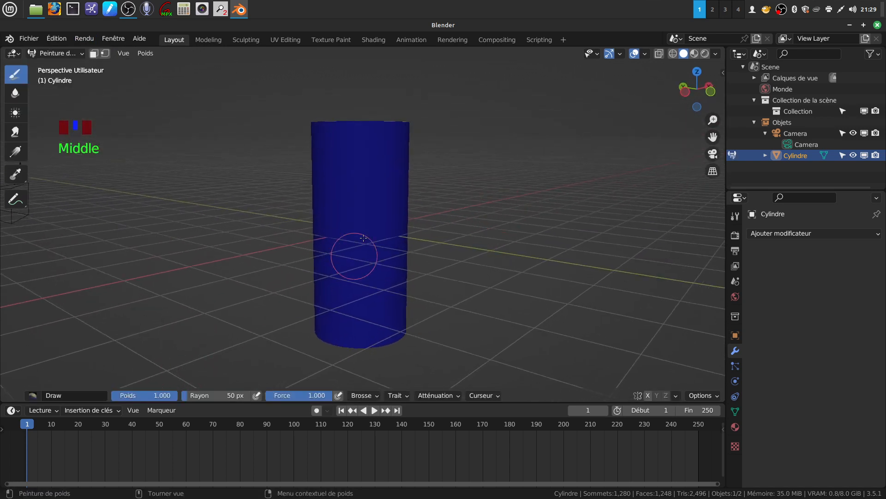
mouse_move(333, 206)
mouse_down()
mouse_move(375, 204)
mouse_move(353, 216)
mouse_up()
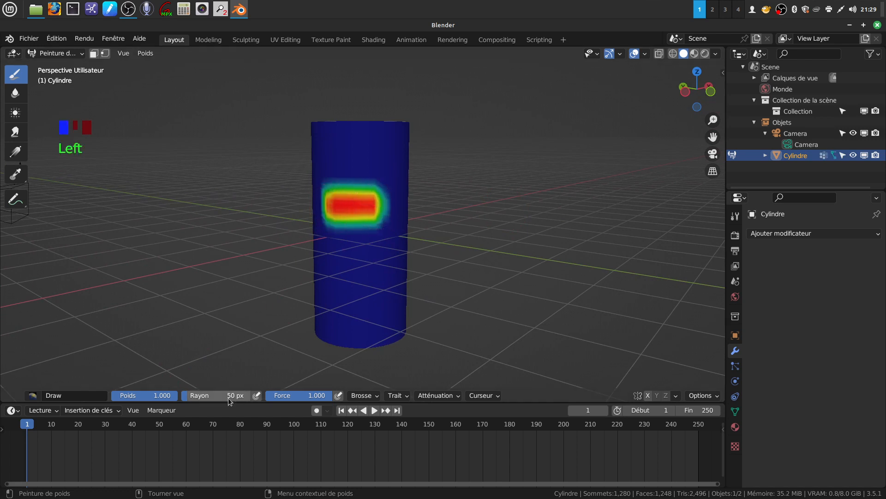
Set the brush radius to 142 px and extend the weight 1.000 area around the middle of the cylinder
drag(217, 395, 259, 395)
mouse_move(334, 213)
mouse_down()
mouse_move(365, 222)
mouse_move(391, 214)
mouse_move(332, 222)
mouse_move(323, 213)
mouse_move(344, 185)
mouse_up()
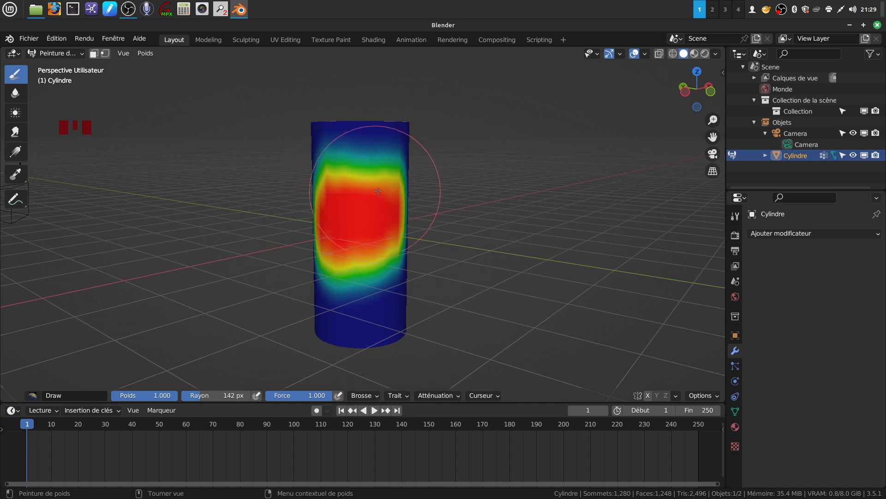
middle_drag(430, 212, 299, 221)
drag(397, 217, 415, 218)
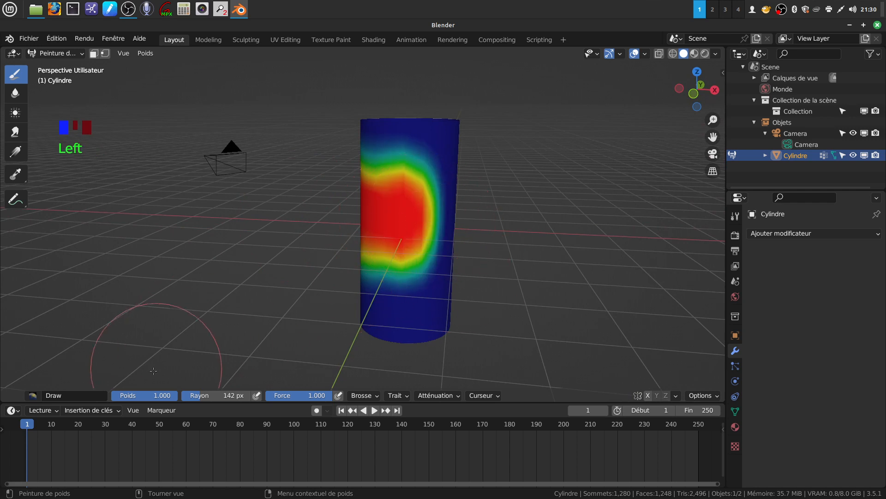
Set the brush weight to 0.644 and paint the cylinder wall beside the full-weight area
drag(162, 396, 155, 396)
mouse_move(501, 227)
middle_down()
mouse_move(429, 220)
mouse_move(443, 208)
middle_up()
drag(444, 208, 456, 205)
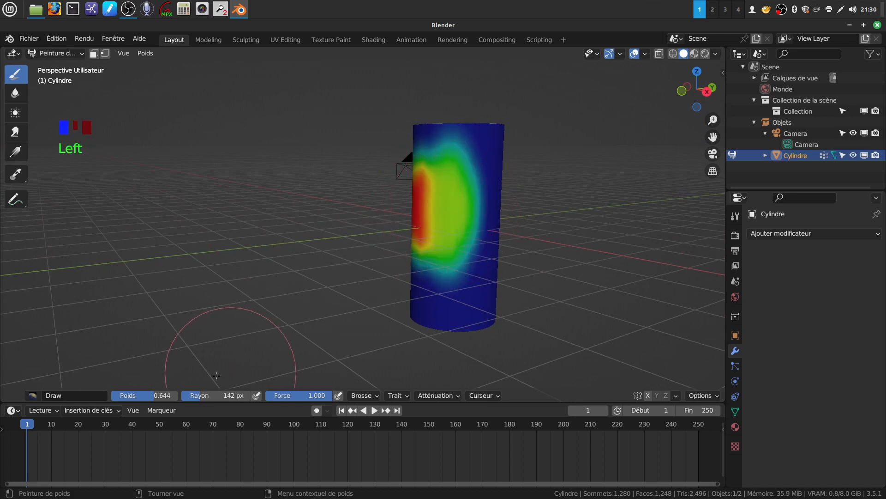
Lower the brush weight to 0.445 and paint the next section around the cylinder's side
drag(154, 395, 141, 396)
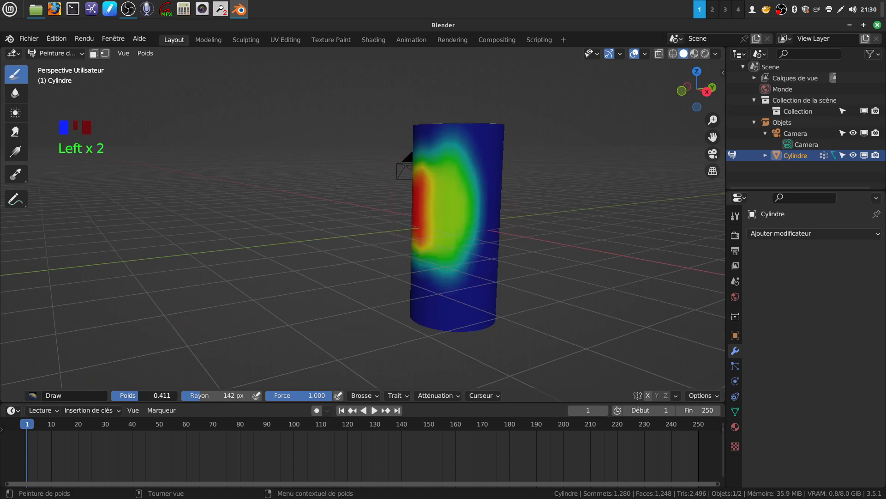
middle_drag(452, 174, 487, 199)
mouse_move(487, 199)
mouse_down()
mouse_move(455, 207)
mouse_move(459, 217)
mouse_up()
middle_drag(459, 217, 475, 224)
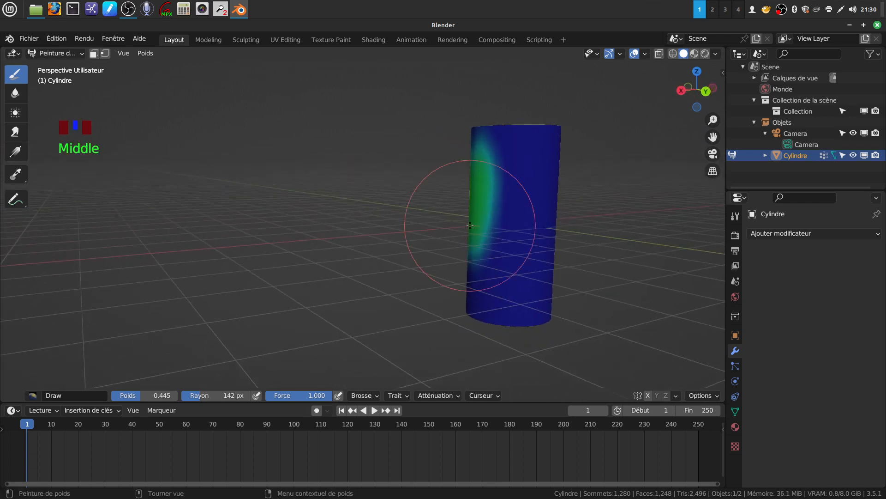
Paint the unpainted side with a higher weight, and continue around the cylinder with the weight raised to 0.993
drag(142, 396, 161, 395)
mouse_move(508, 182)
mouse_down()
mouse_move(507, 211)
mouse_move(518, 206)
mouse_move(518, 217)
mouse_up()
drag(165, 395, 181, 395)
mouse_move(517, 222)
middle_down()
mouse_move(482, 204)
mouse_move(462, 220)
middle_up()
mouse_move(522, 217)
mouse_down()
mouse_move(574, 217)
mouse_move(563, 217)
mouse_up()
middle_drag(617, 214, 538, 218)
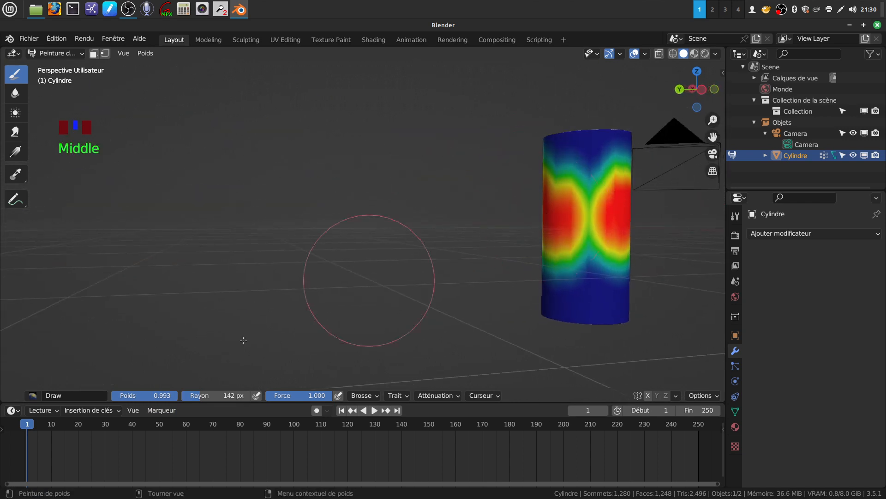
Set the brush weight to 0.705 and paint the gap between the two full-weight areas
drag(177, 397, 158, 397)
mouse_move(588, 227)
mouse_down()
mouse_move(588, 198)
mouse_move(589, 215)
mouse_up()
middle_drag(463, 244, 588, 262)
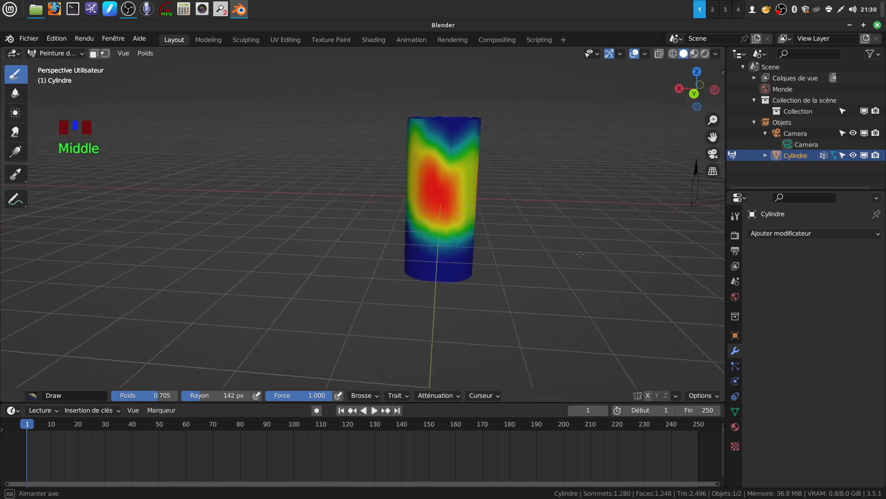
scroll(588, 261, down, 3)
shift+middle_drag(386, 230, 443, 231)
scroll(464, 261, up, 2)
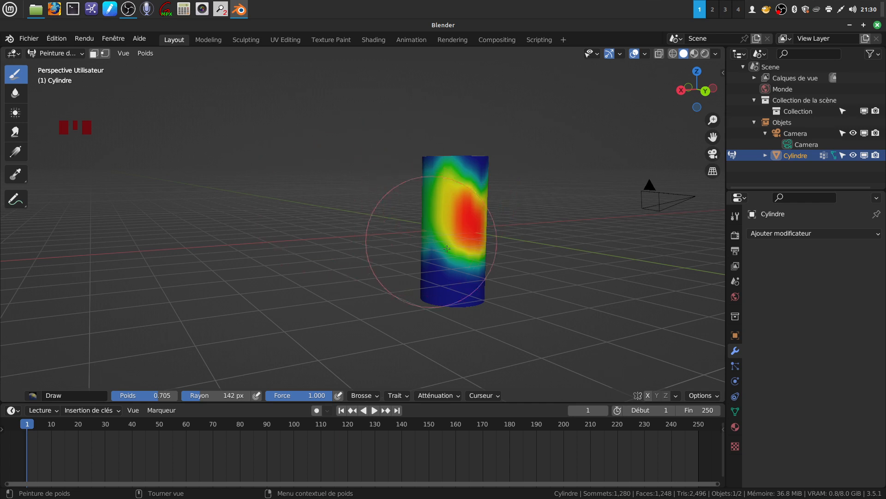
scroll(439, 180, up, 3)
scroll(456, 181, down, 2)
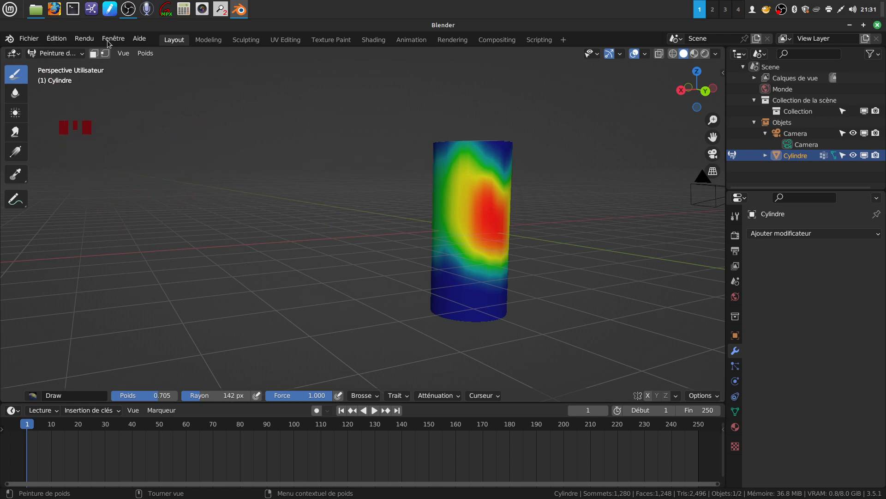
Return the weight-painted cylinder to Object Mode
click(81, 54)
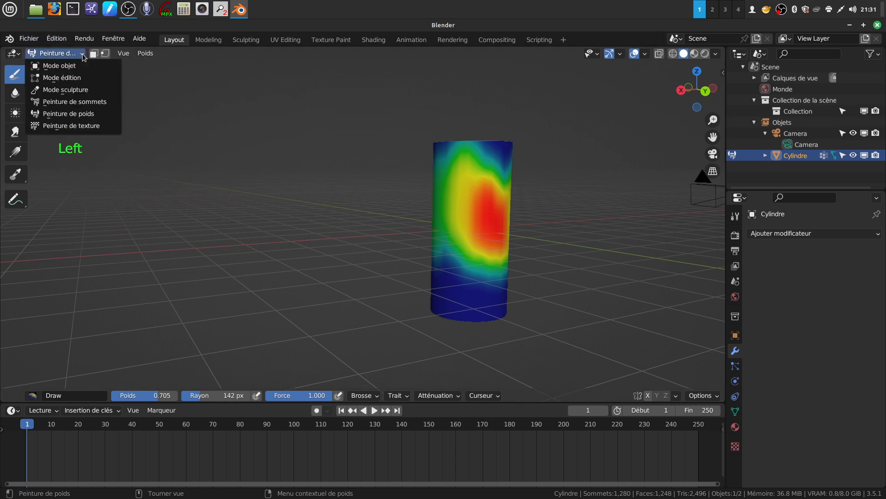
click(71, 66)
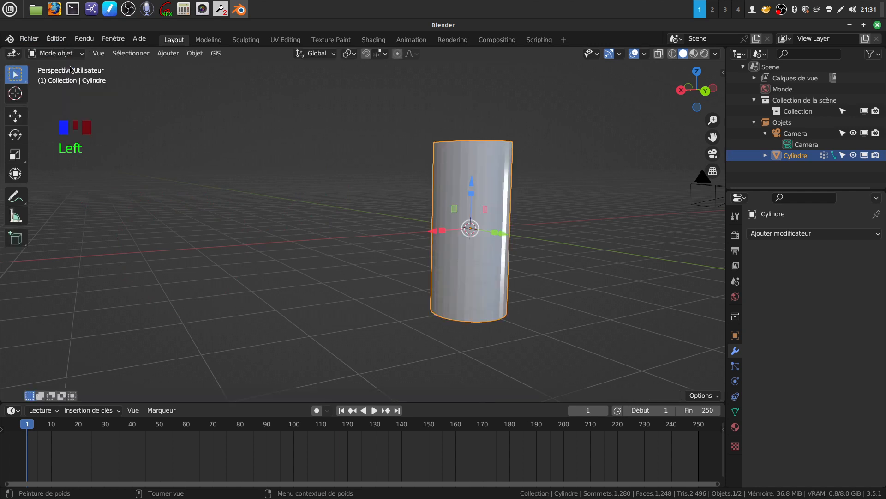
middle_drag(418, 214, 395, 232)
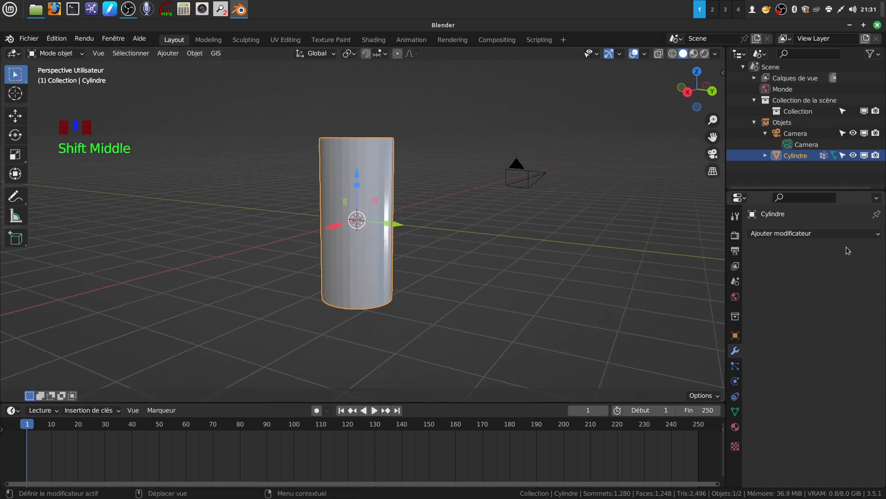
Add a Displace (Déplacement) modifier to the cylinder and create a new texture for it
click(874, 235)
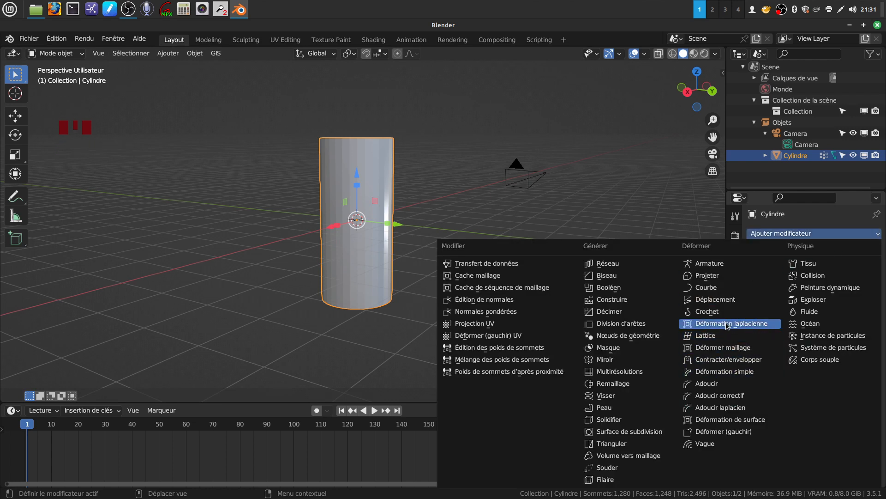
click(718, 301)
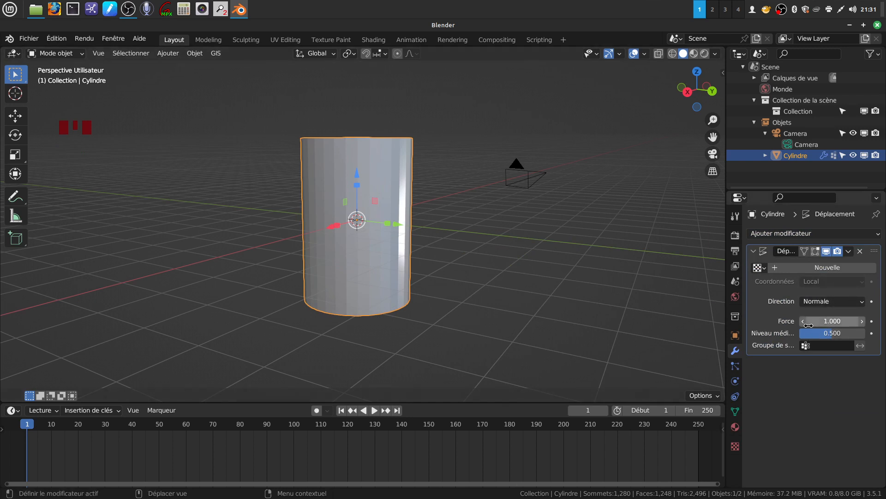
click(824, 270)
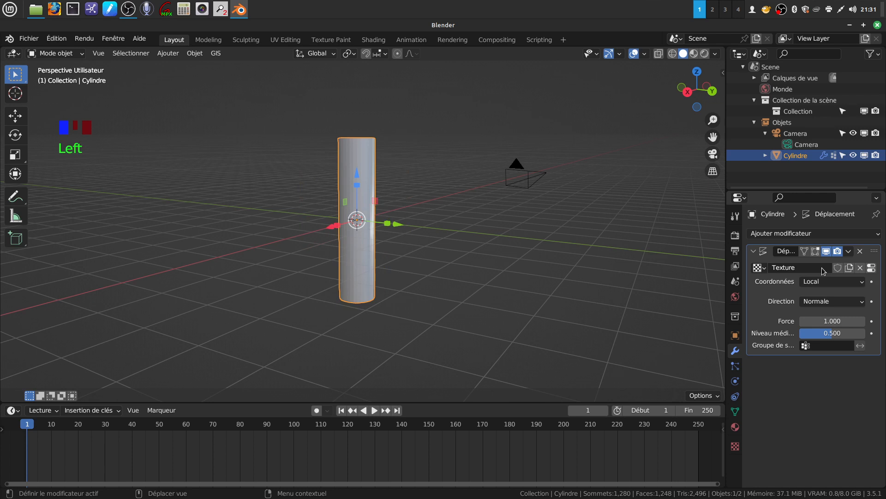
Set the Displace texture's type to Clouds (Nuages) and its size (Taille) to 1.11
click(871, 270)
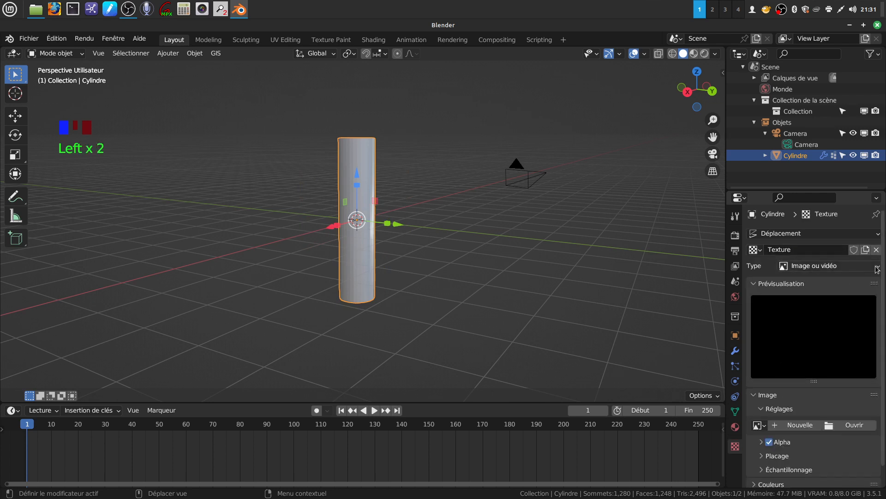
click(878, 273)
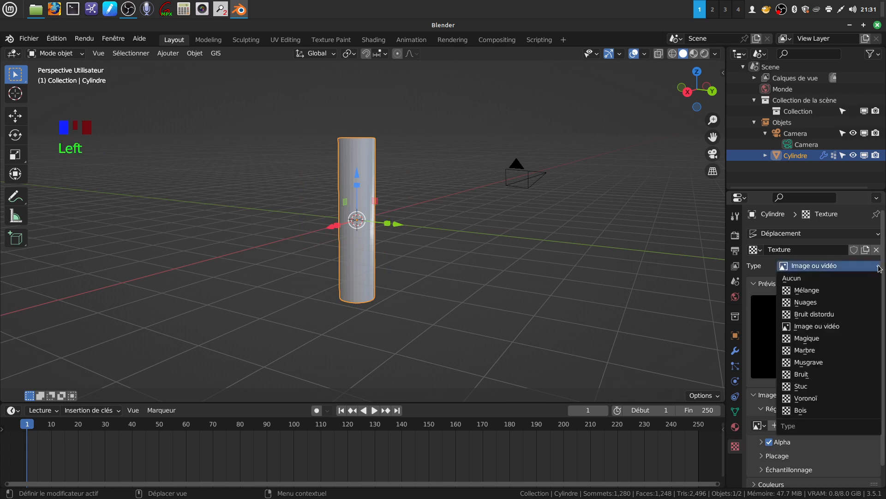
click(814, 304)
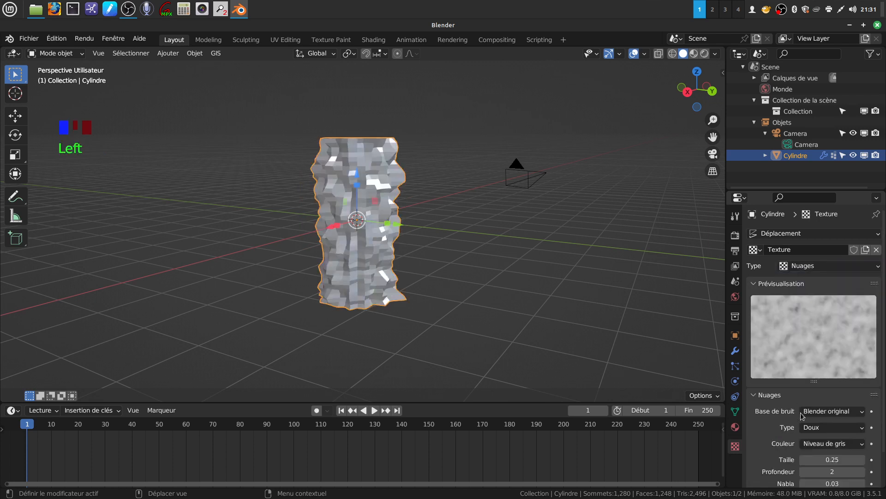
drag(814, 462, 853, 462)
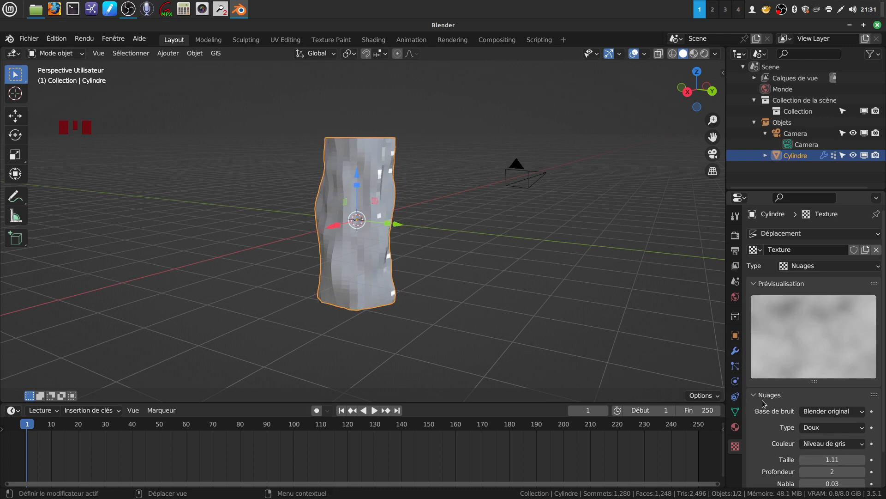
Set the Displace modifier's strength (Force) to 0.700 and shade the cylinder smooth
click(735, 350)
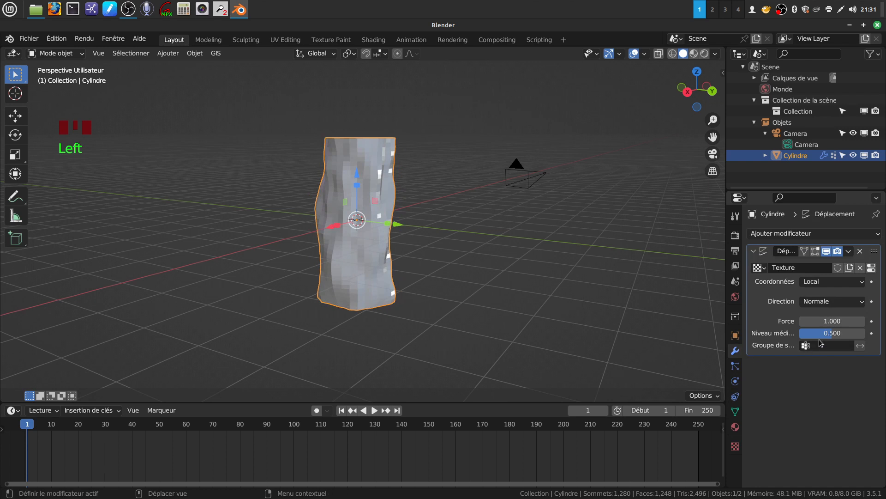
mouse_move(833, 321)
mouse_down()
mouse_move(813, 320)
mouse_move(845, 321)
mouse_move(825, 321)
mouse_up()
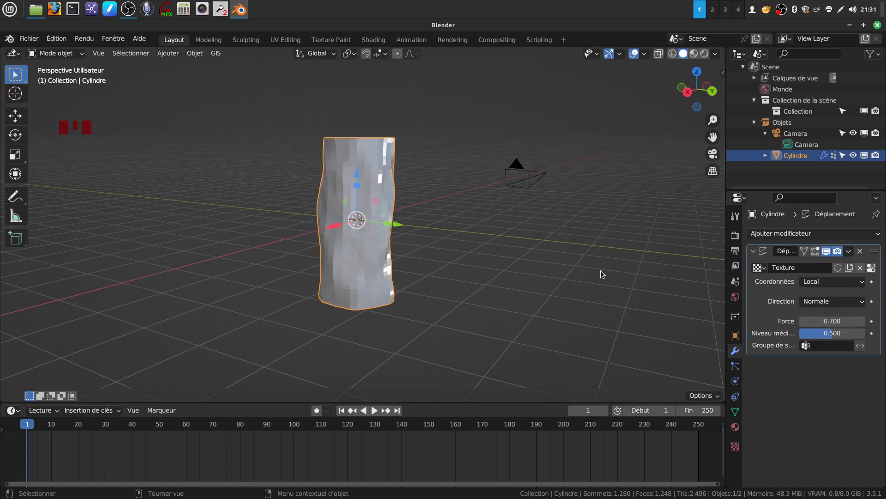
right_click(383, 189)
click(381, 191)
middle_drag(382, 191, 411, 210)
middle_drag(403, 249, 702, 320)
Check the cylinder's painted vertex group and assign Groupe as the Displace modifier's vertex group
click(736, 411)
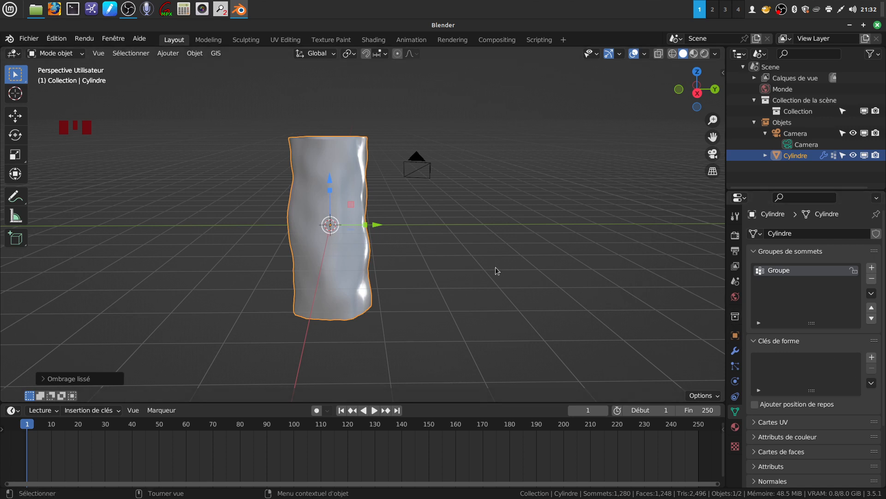
scroll(760, 367, down, 3)
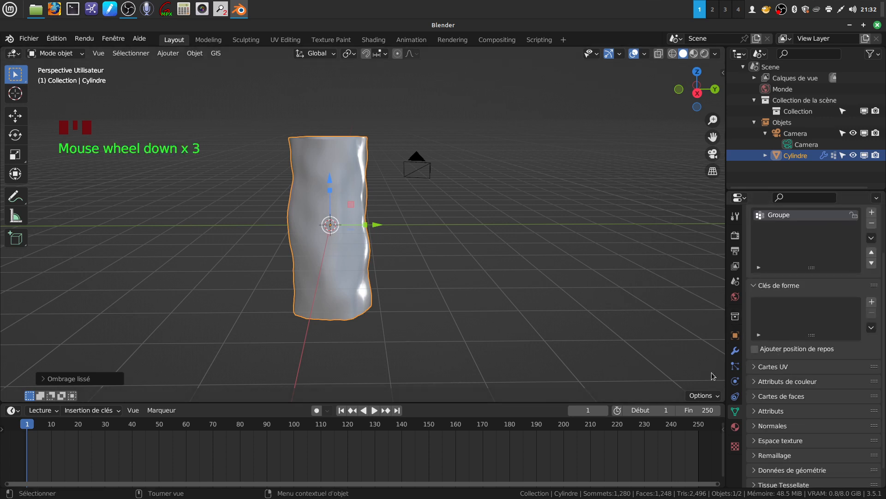
scroll(760, 367, up, 4)
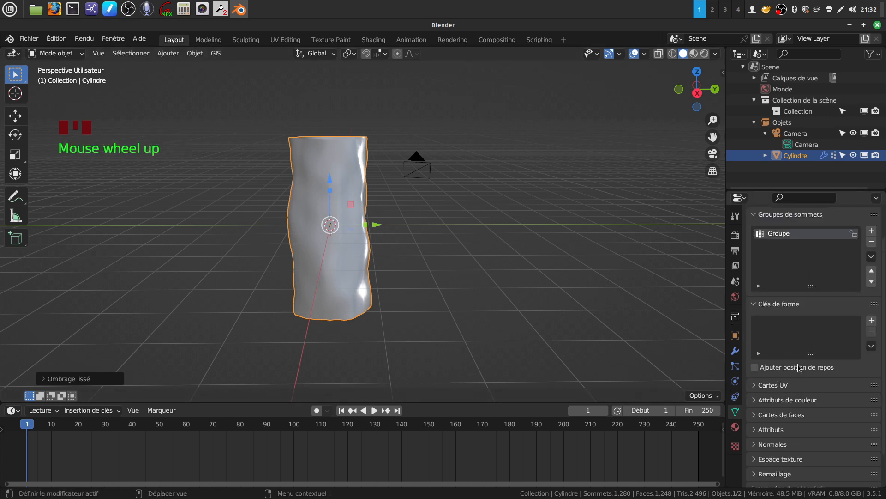
click(737, 352)
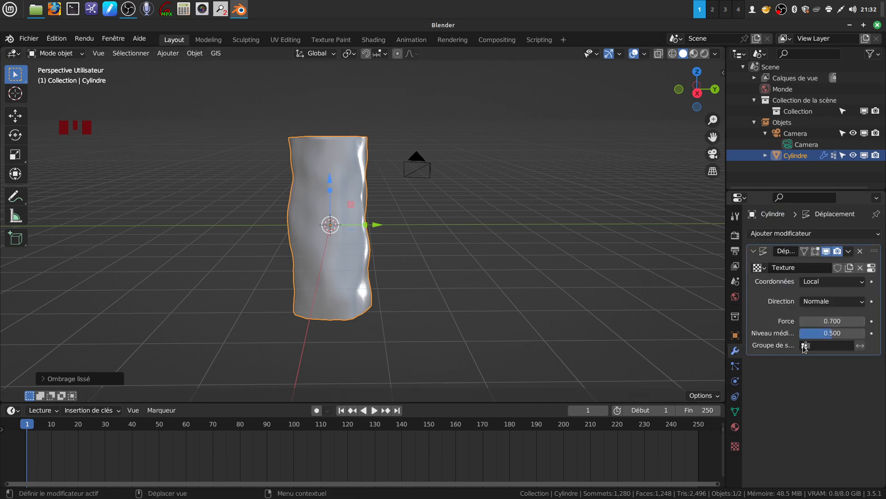
click(827, 345)
click(776, 362)
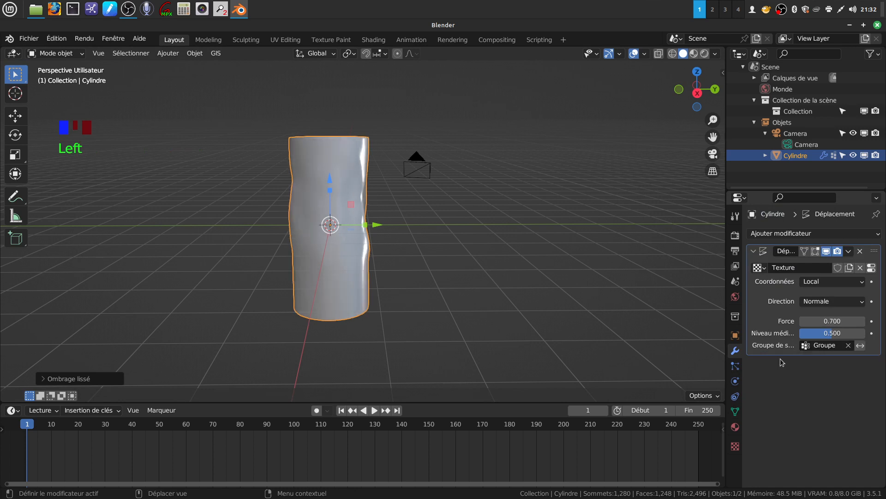
Examine the cylinder from all sides to compare the displacement on the painted and unpainted areas
middle_drag(443, 175, 491, 168)
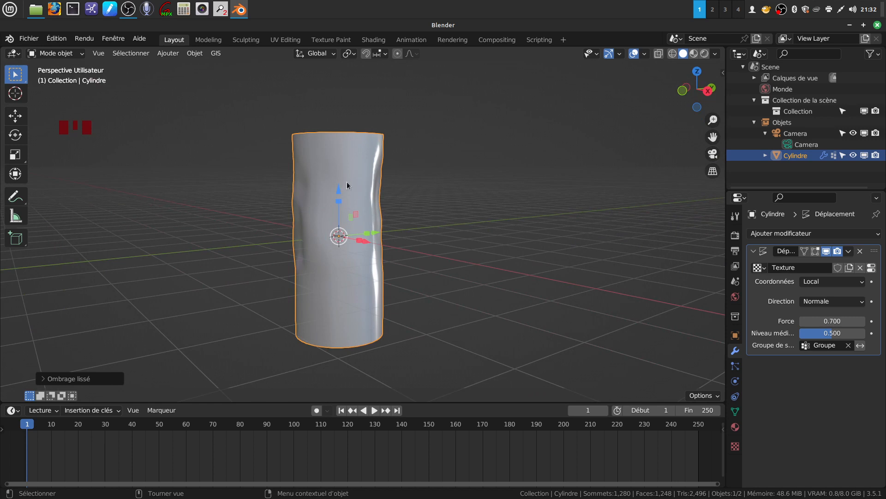
middle_drag(382, 318, 291, 279)
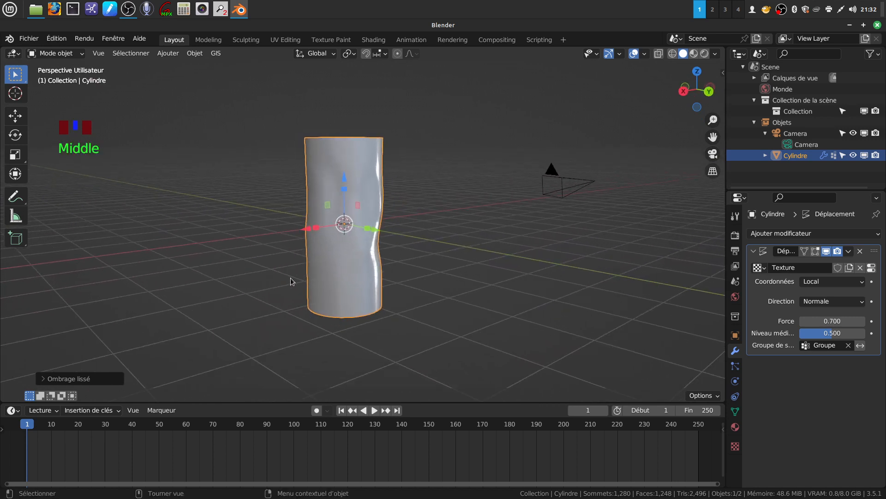
scroll(434, 258, up, 3)
middle_drag(434, 258, 314, 207)
mouse_move(460, 238)
middle_down()
mouse_move(388, 229)
mouse_move(476, 230)
middle_up()
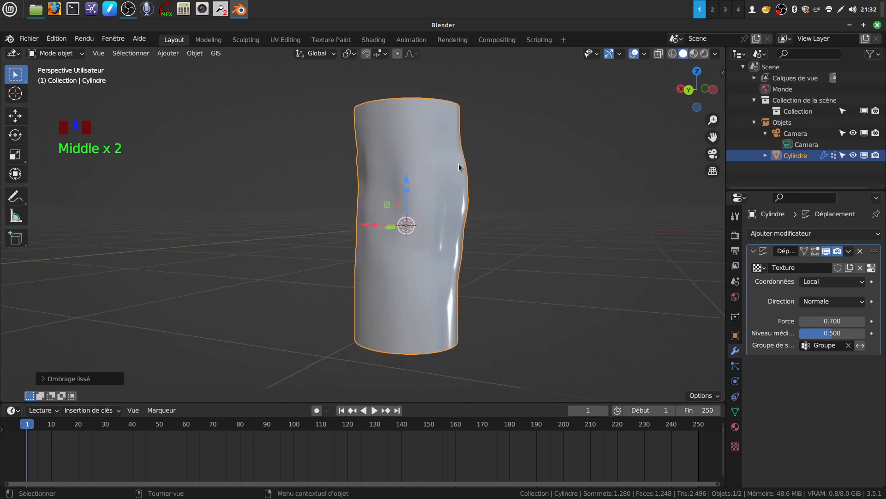
middle_drag(444, 255, 572, 257)
scroll(458, 243, down, 2)
middle_drag(458, 243, 431, 282)
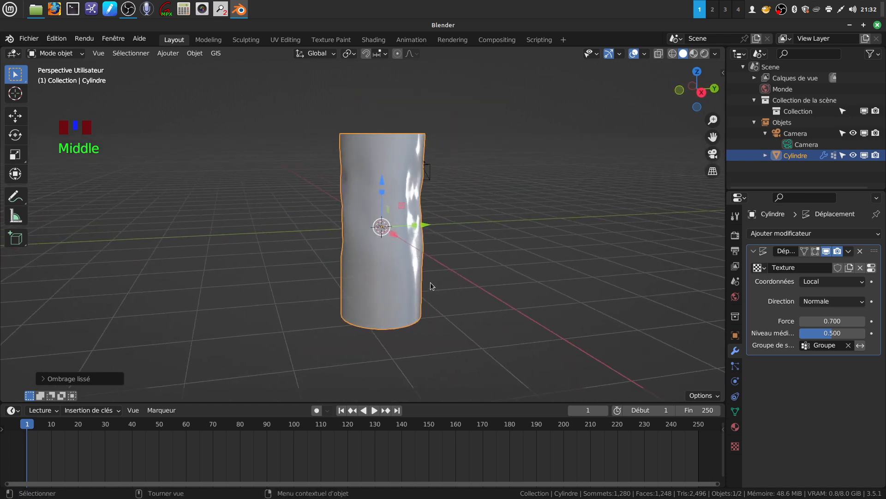
scroll(402, 206, up, 2)
middle_drag(402, 206, 450, 218)
scroll(333, 103, down, 1)
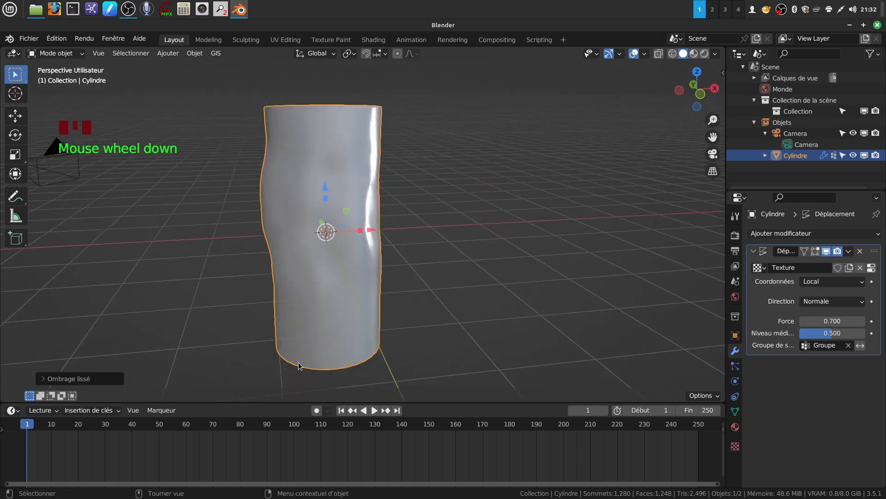
middle_drag(371, 316, 414, 292)
scroll(381, 299, up, 1)
scroll(358, 308, down, 1)
scroll(428, 305, up, 2)
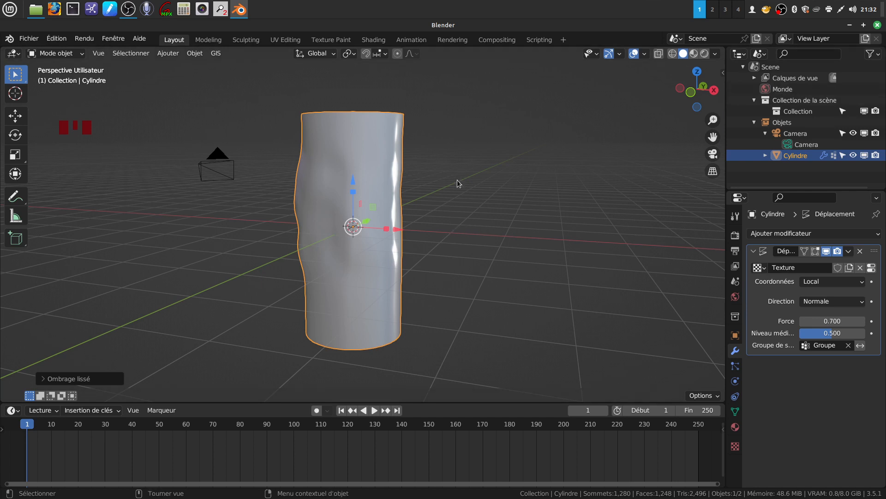
Close Blender without saving the cylinder file, restart it and dismiss the splash screen
click(878, 26)
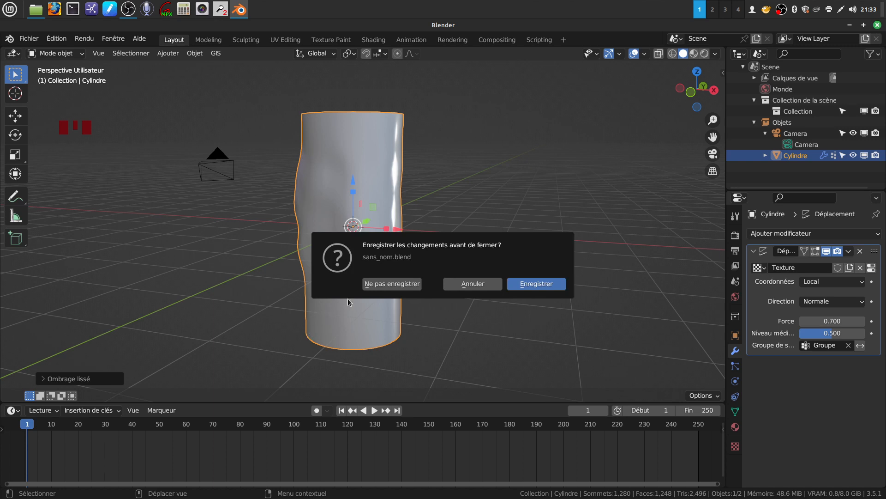
click(401, 284)
double_click(26, 251)
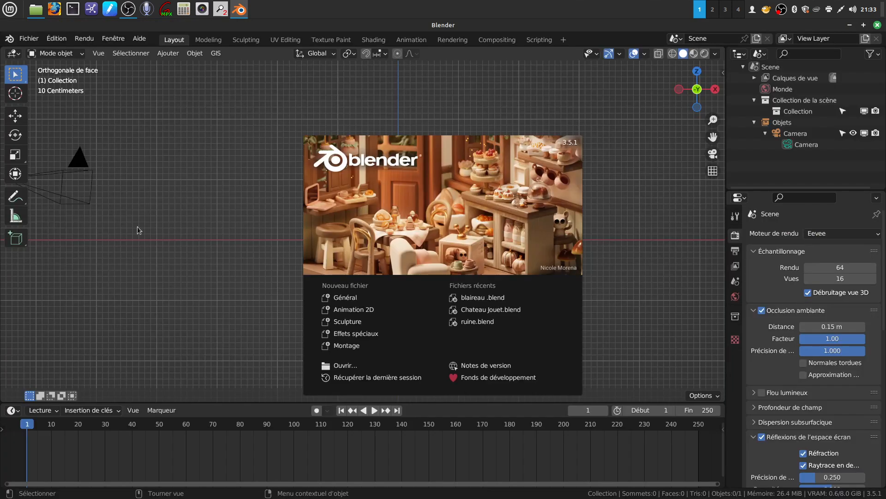
click(267, 252)
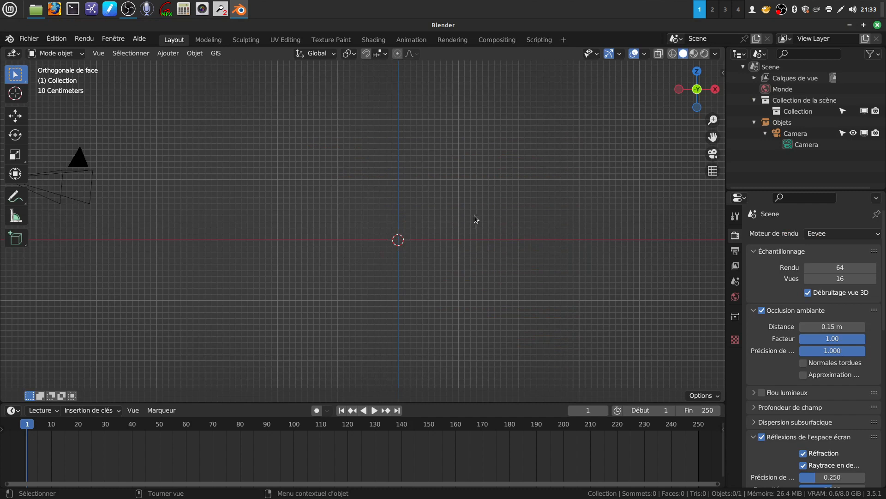
Add a mesh plane at the world origin of the new scene and view it in perspective
middle_drag(474, 223, 474, 250)
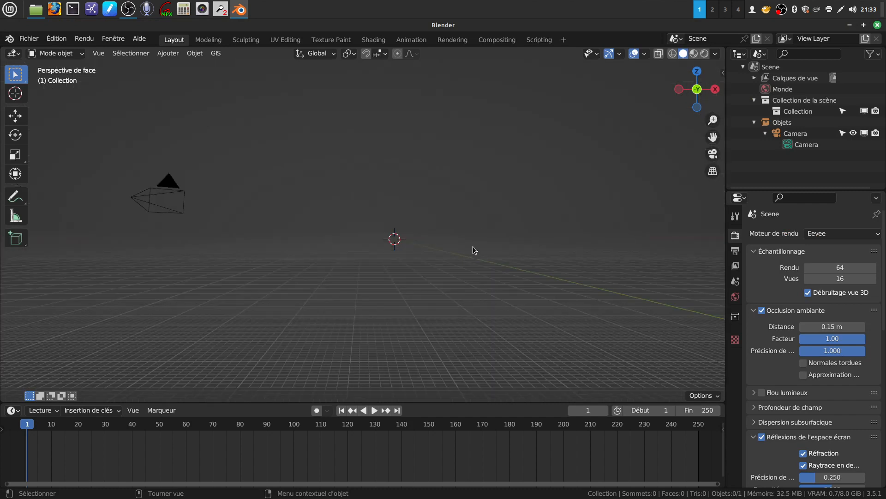
key(KP_7)
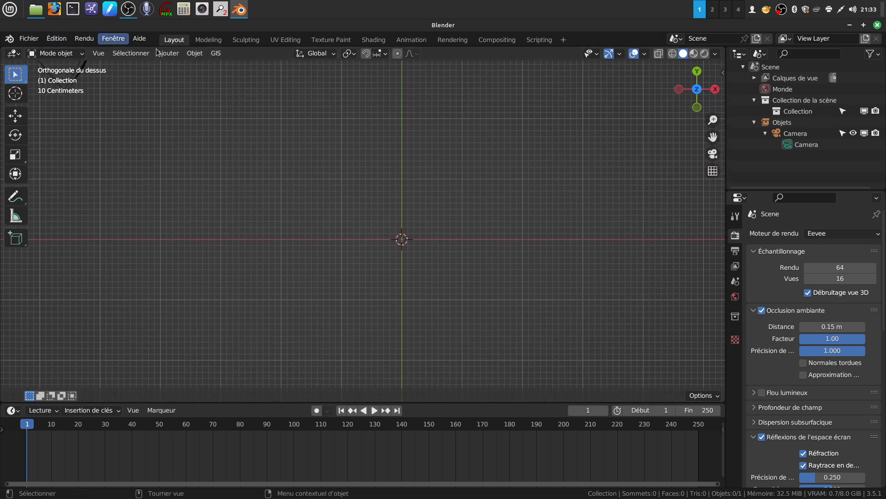
click(168, 54)
mouse_move(180, 67)
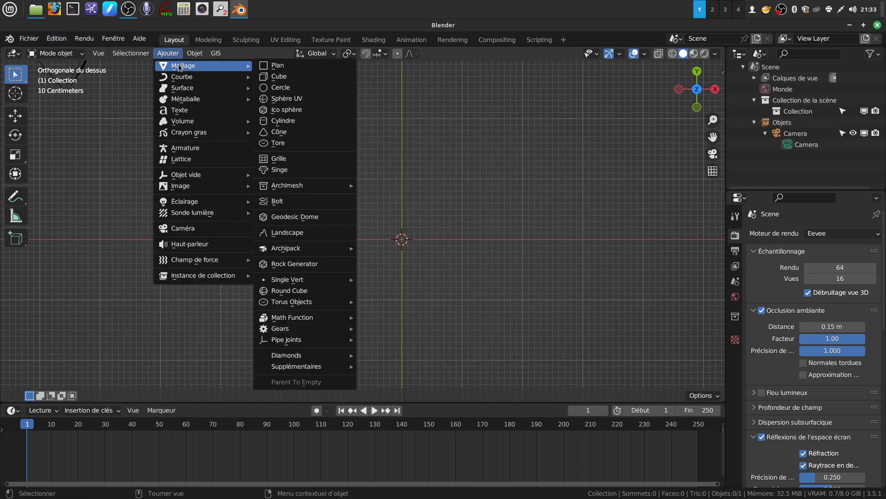
click(285, 68)
middle_drag(431, 204, 401, 228)
key(Tab)
key(Tab)
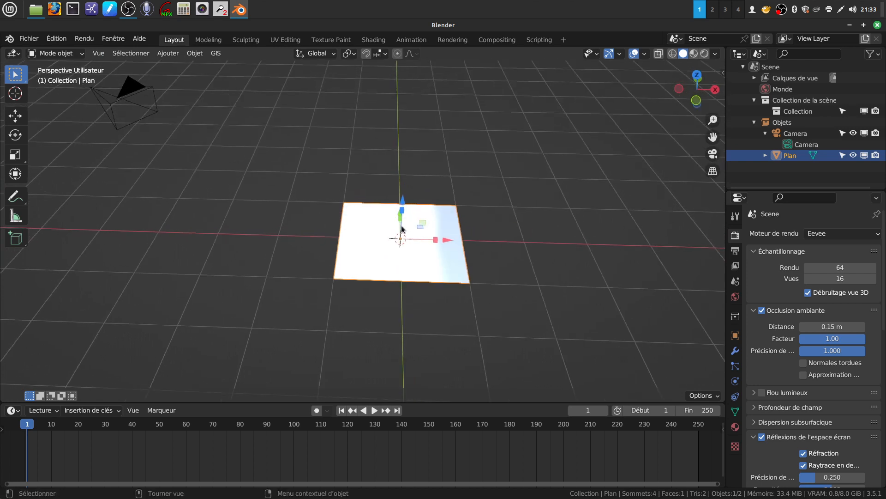
In Edit Mode, scale the plane's mesh up uniformly in top view to slightly more than twice its size
key(KP_7)
key(Tab)
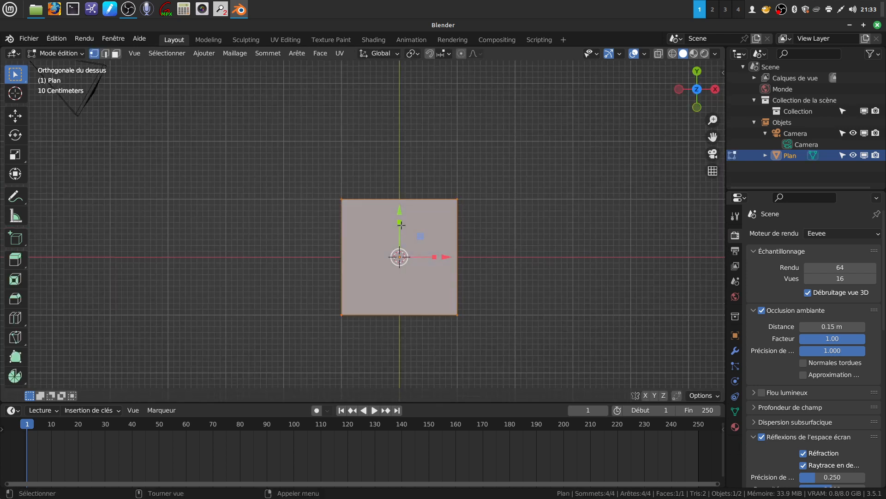
scroll(426, 264, down, 1)
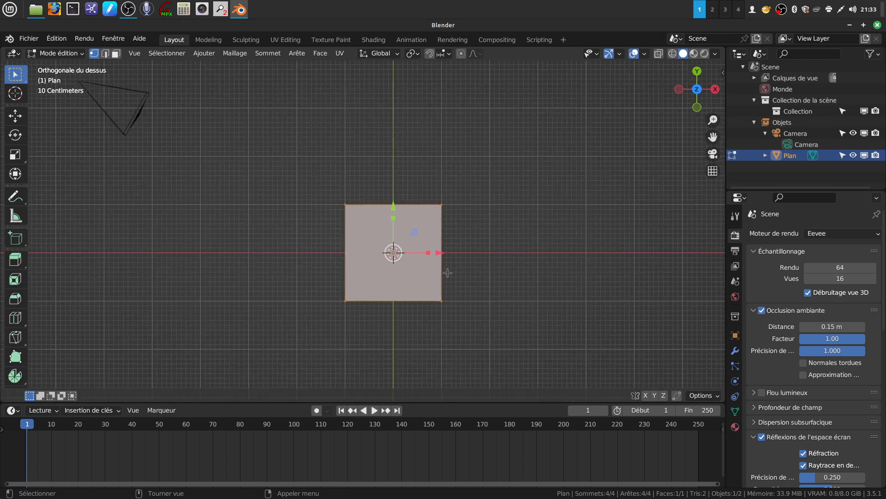
key(s)
click(527, 303)
Subdivide the enlarged plane with 70 cuts and return to Object Mode
right_click(412, 274)
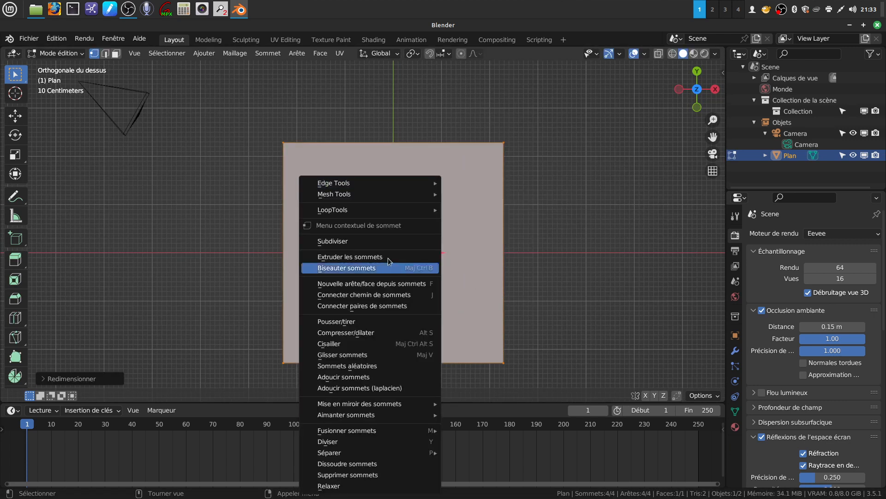
click(375, 240)
click(40, 382)
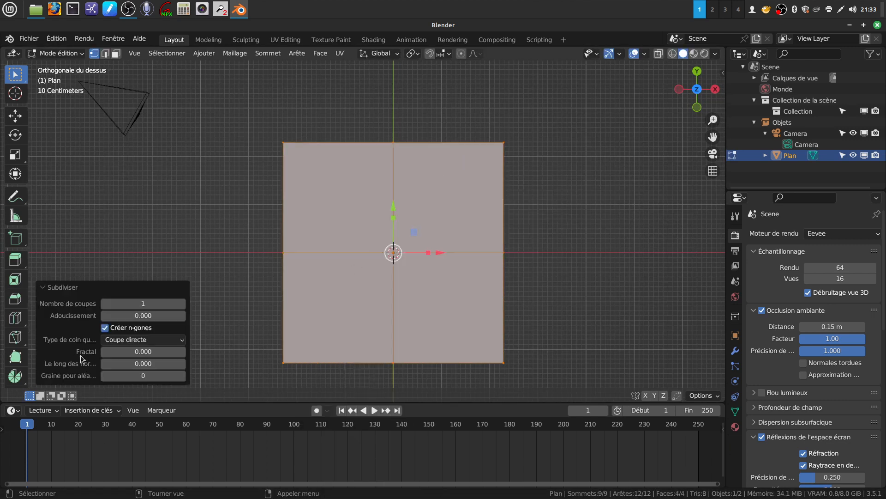
click(144, 304)
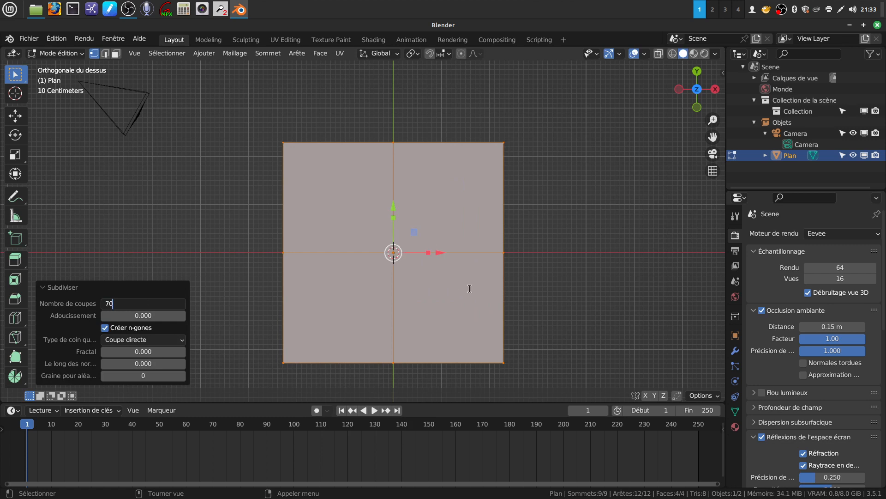
text(70)
key(Return)
scroll(461, 295, down, 3)
shift+middle_drag(451, 301, 458, 309)
shift+middle_drag(299, 276, 310, 273)
key(Tab)
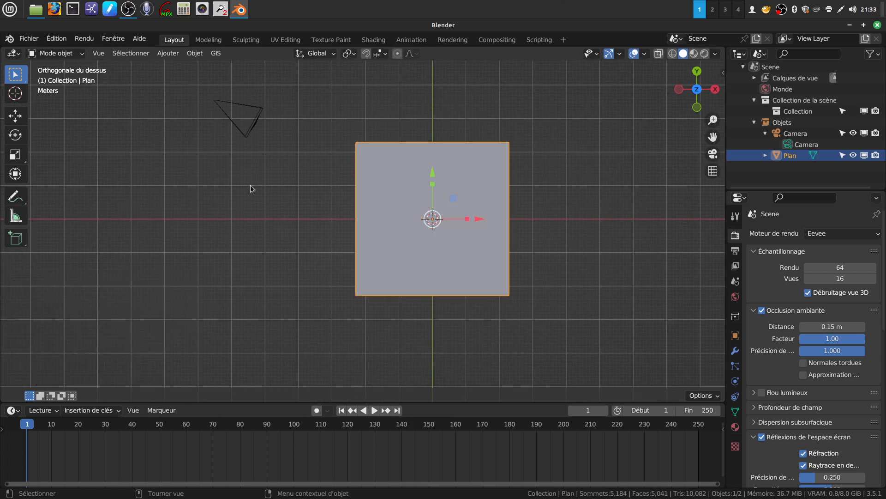
Add a second 2 m plane, placed beside the subdivided one about 5 m along negative X, and enter Edit Mode on it
click(175, 53)
mouse_move(185, 76)
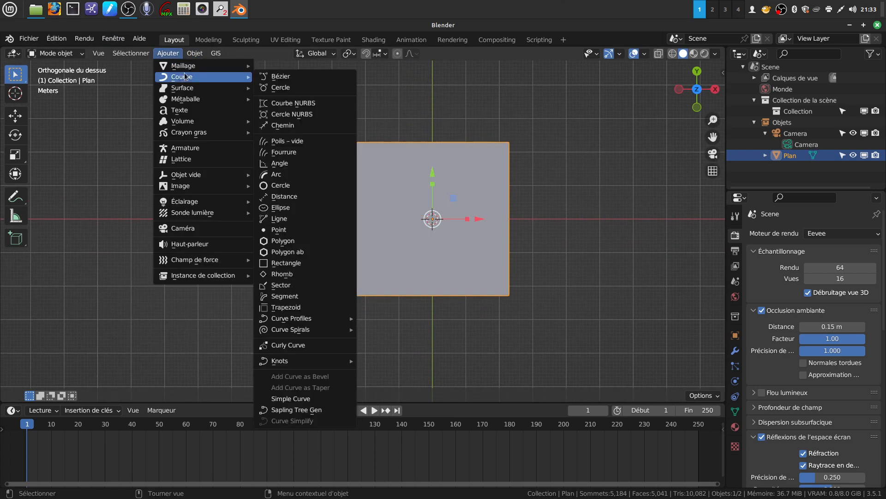
mouse_move(193, 68)
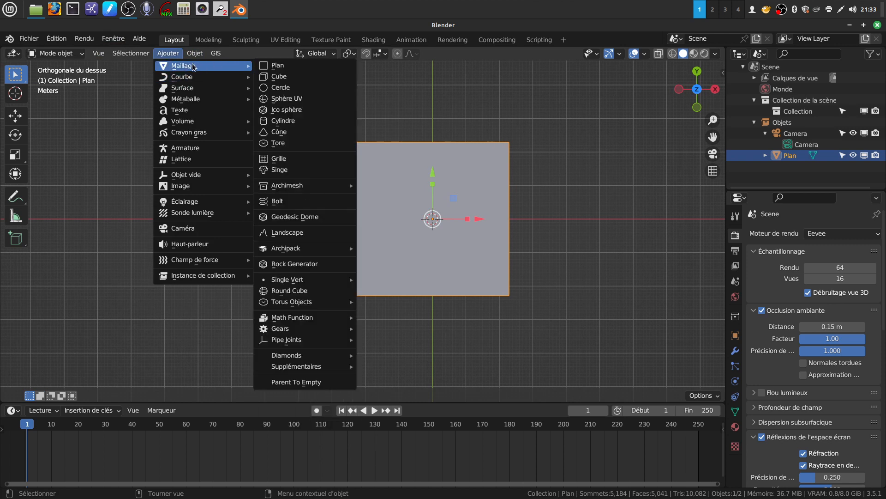
click(281, 65)
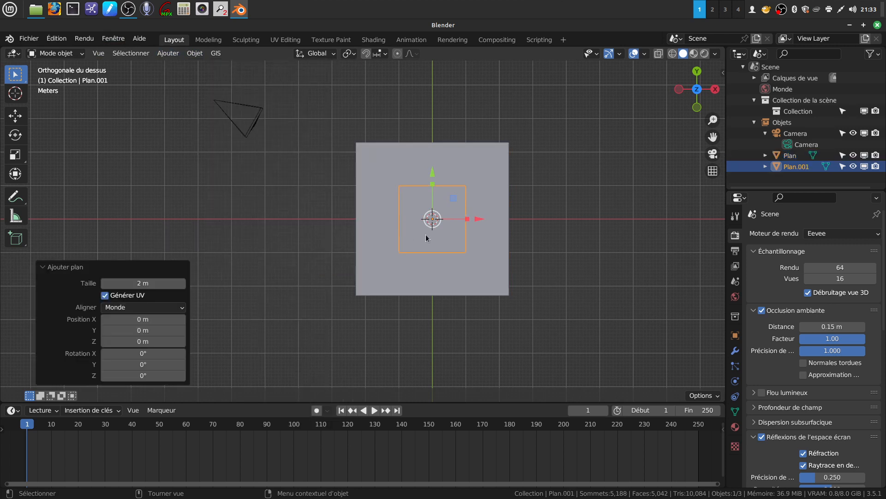
click(467, 231)
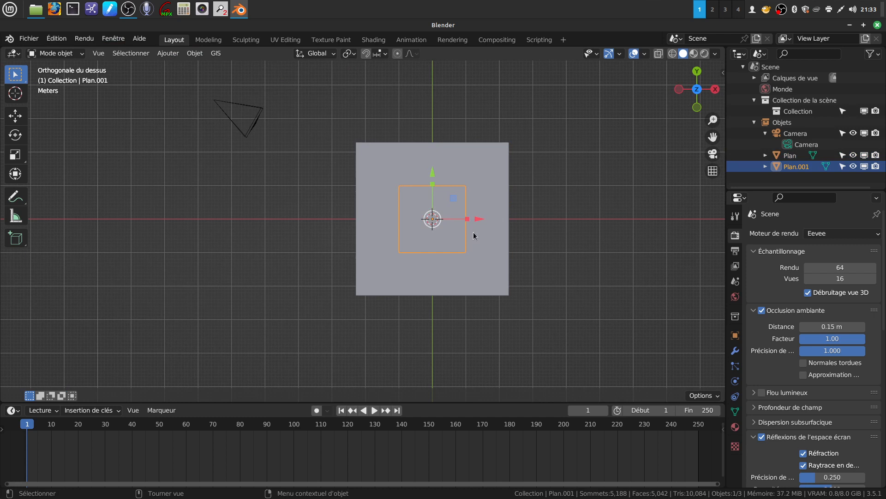
drag(481, 221, 314, 221)
key(Tab)
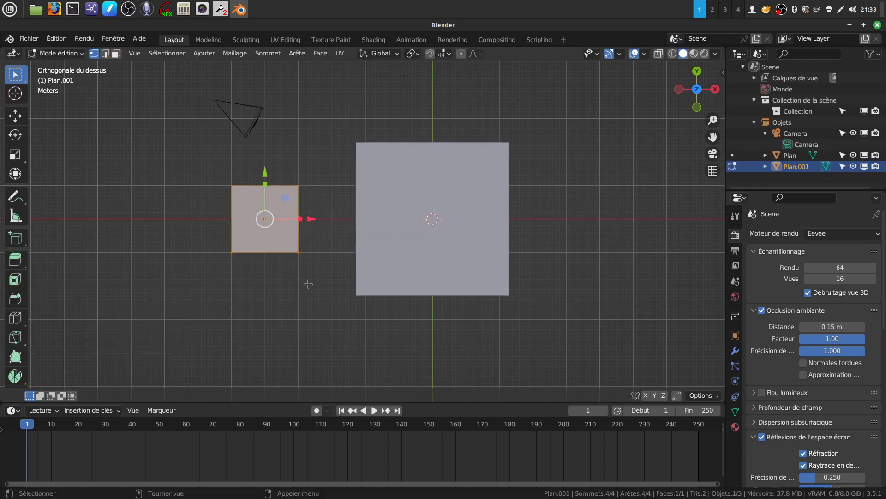
Scale the second plane's mesh down uniformly to a factor of 0.084 and return to Object Mode
key(s)
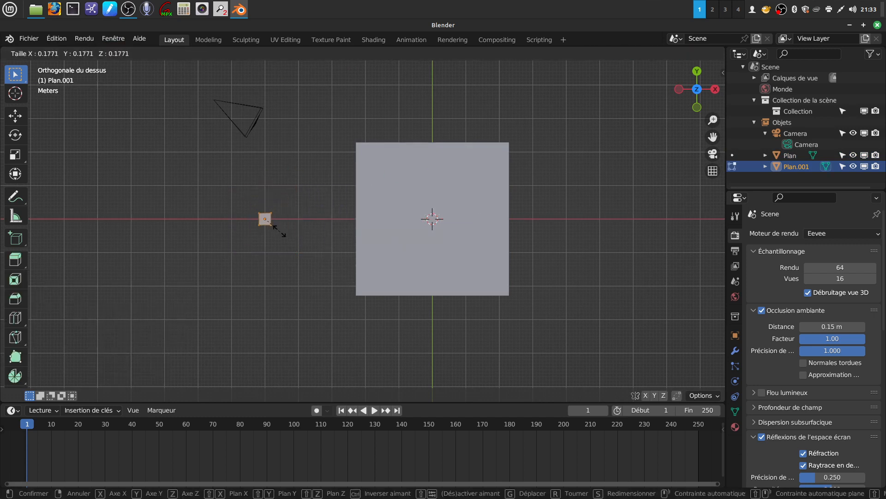
click(270, 228)
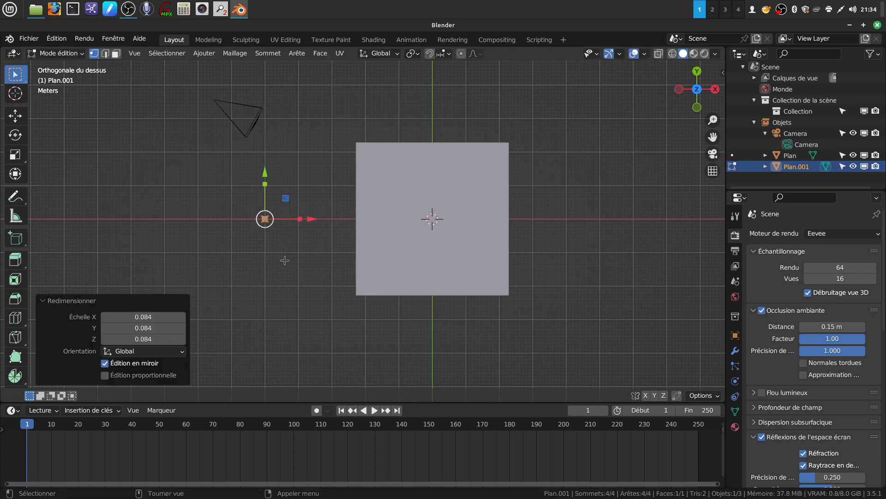
scroll(275, 282, up, 2)
scroll(287, 270, down, 1)
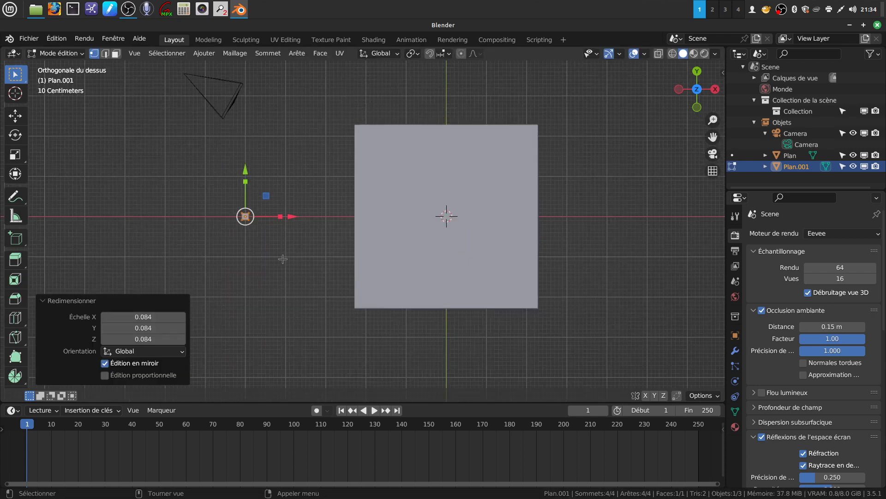
key(Tab)
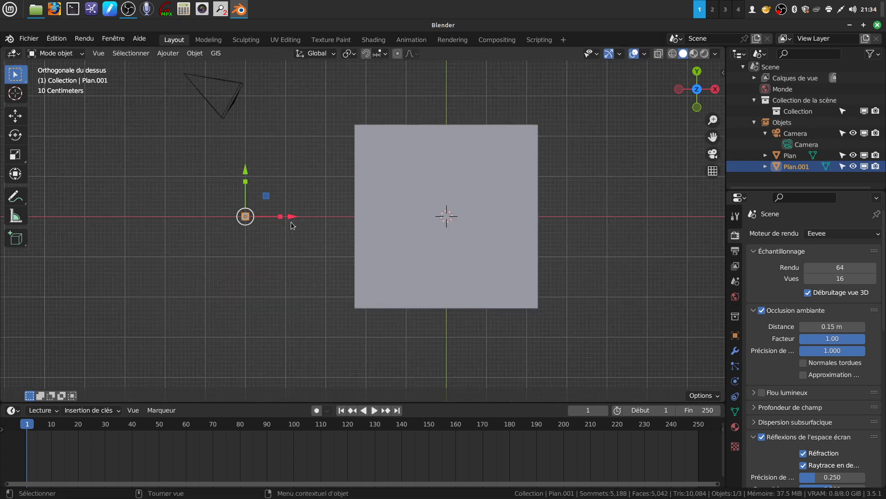
Try scattering the small plane over the large subdivided plane with BagaPie Scatter, and undo the scatter
shift+click(395, 237)
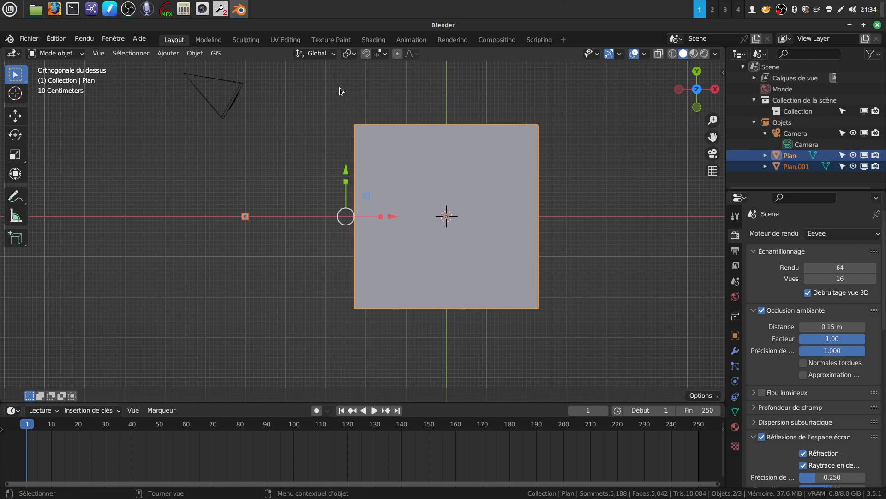
key(j)
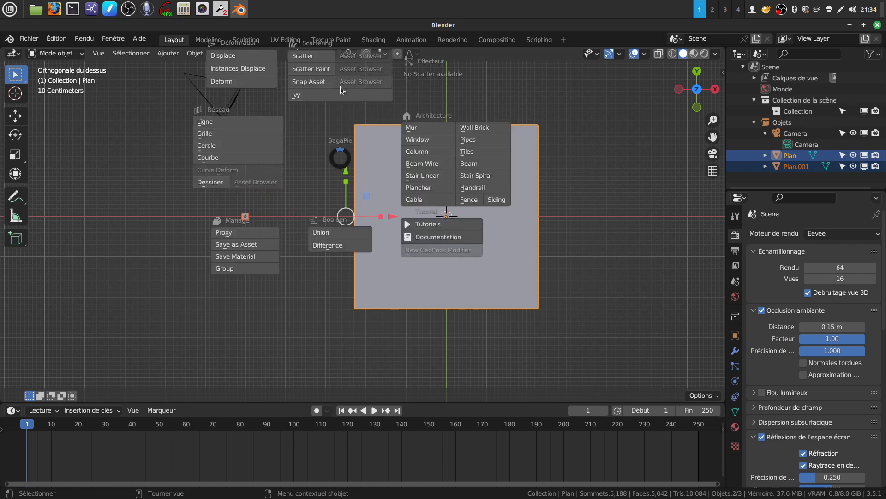
click(307, 57)
middle_drag(482, 223, 403, 275)
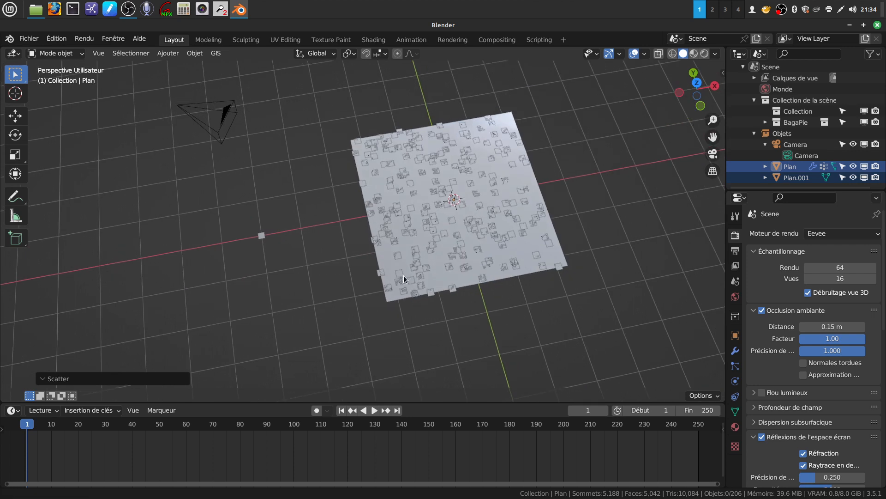
key(ctrl+z)
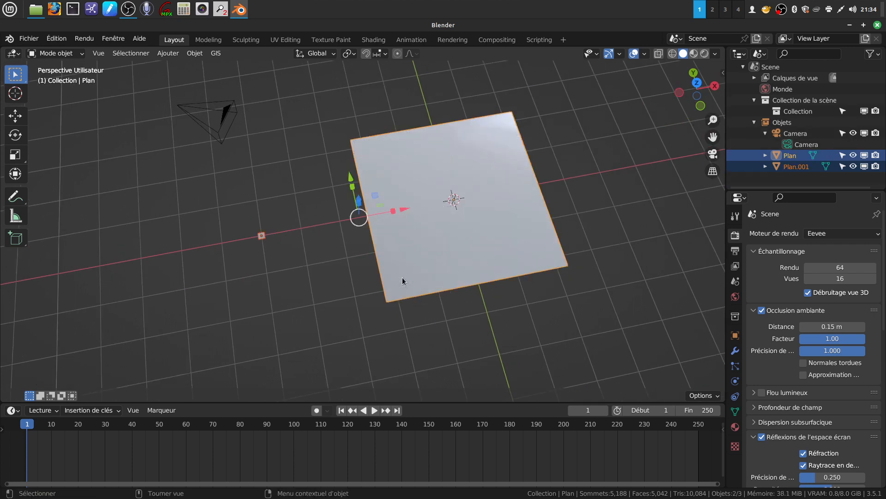
middle_drag(268, 314, 248, 254)
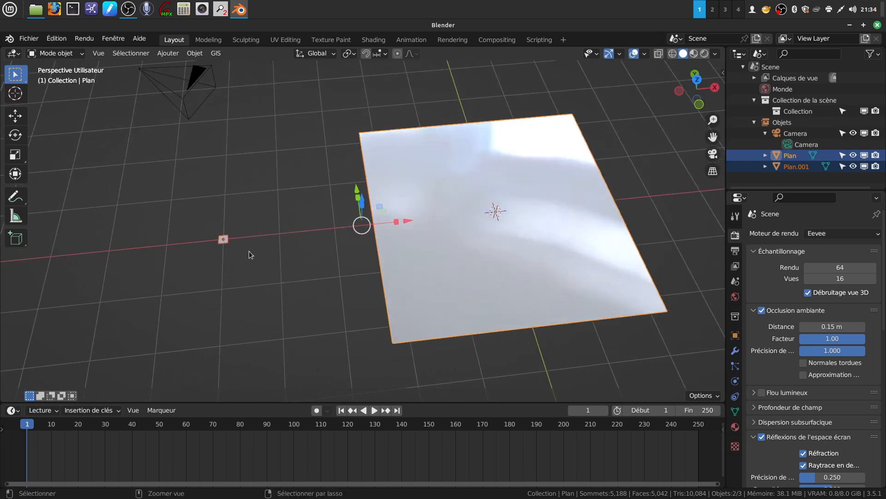
Select only the small second plane in Object Mode and delete it
key(ctrl+z)
key(Tab)
middle_drag(249, 251, 233, 301)
key(Tab)
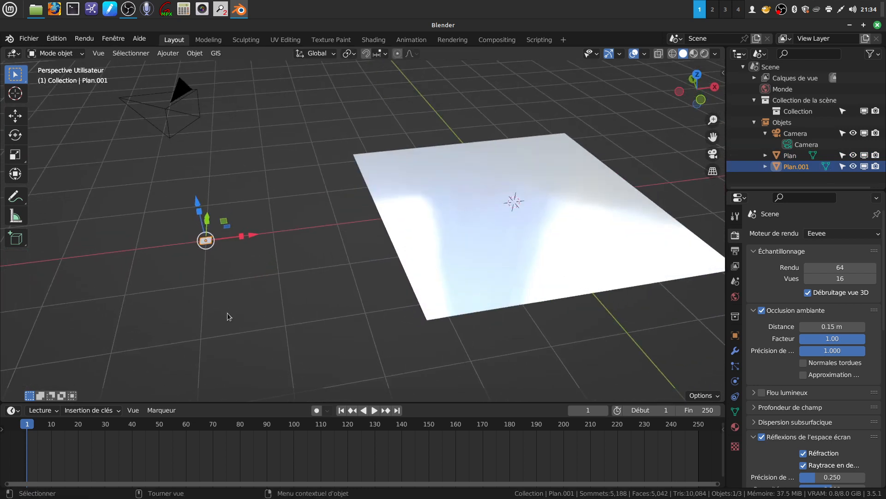
key(x)
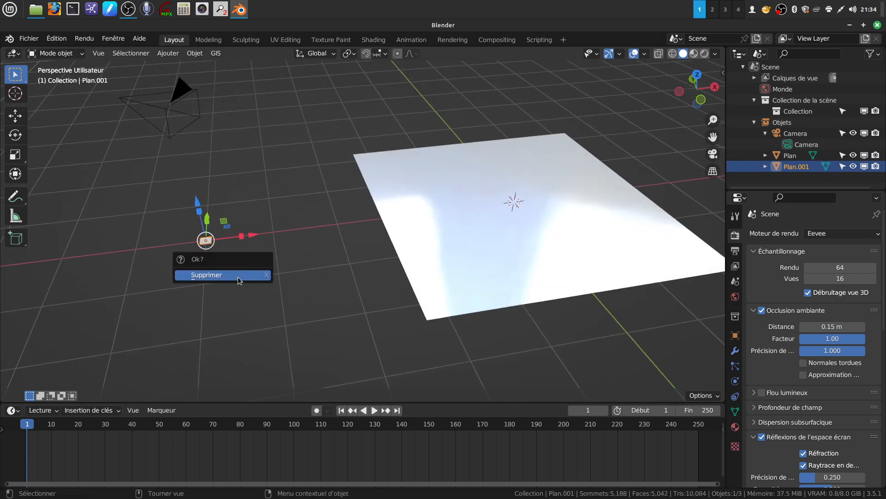
click(238, 276)
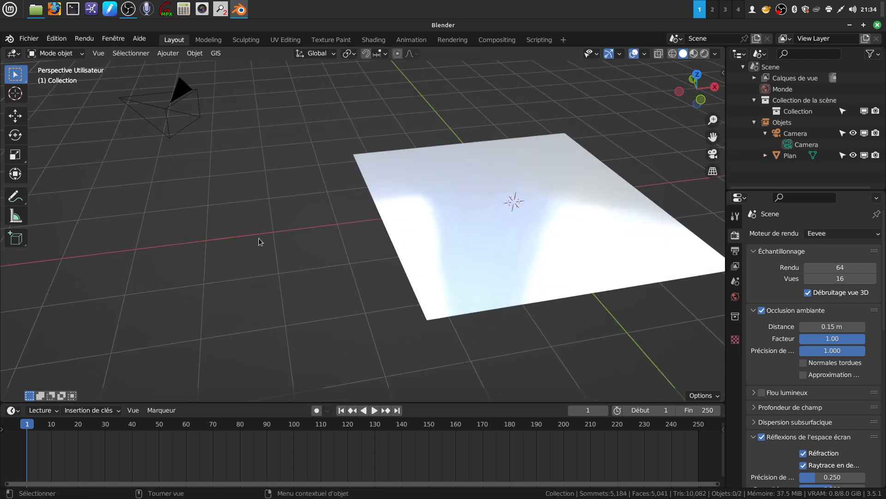
Add a 2 m mesh cube at the world origin
click(169, 53)
mouse_move(210, 68)
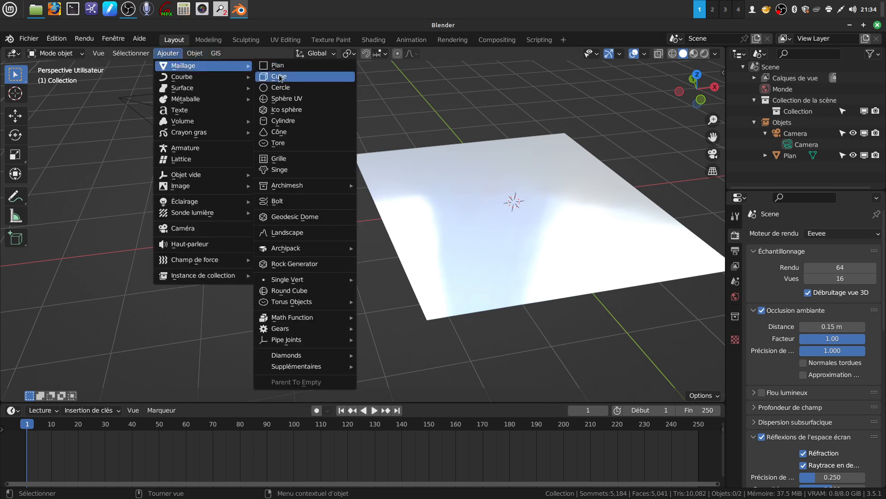
click(280, 77)
scroll(451, 196, down, 5)
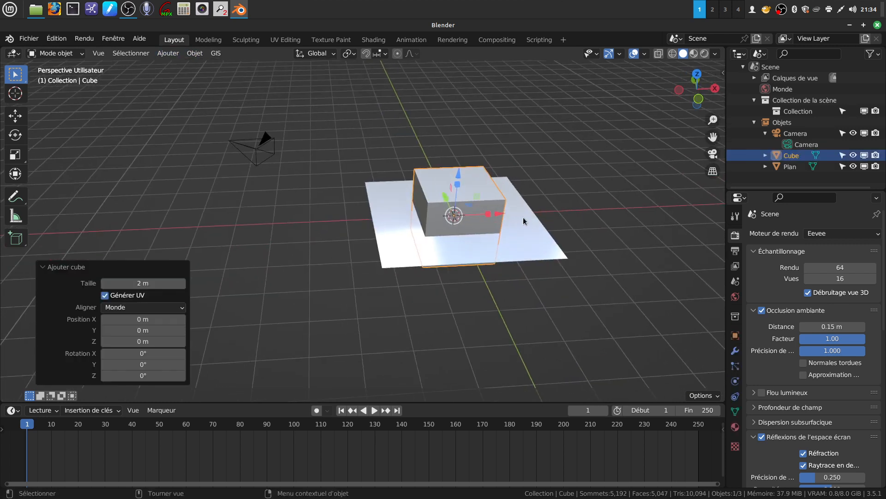
click(499, 213)
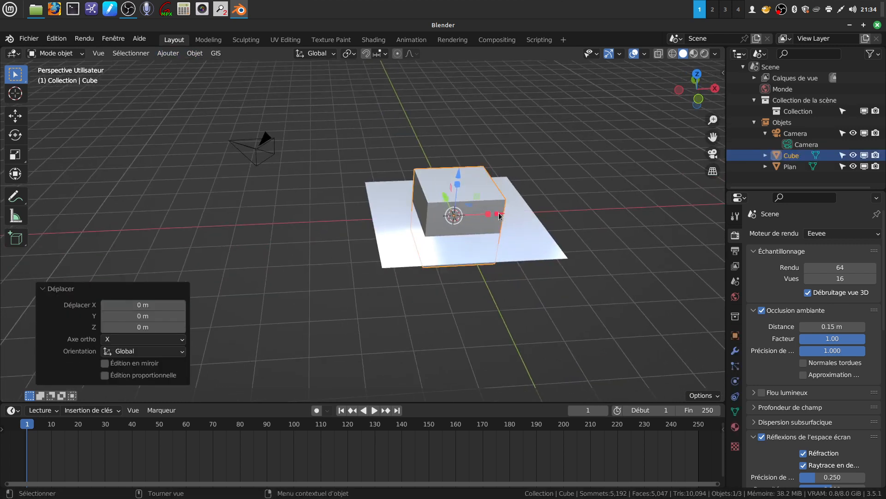
In Edit Mode, move the cube's mesh about 5.73 m along negative X and scale it down to a tiny cube beside the plane
key(Tab)
drag(502, 217, 293, 223)
key(s)
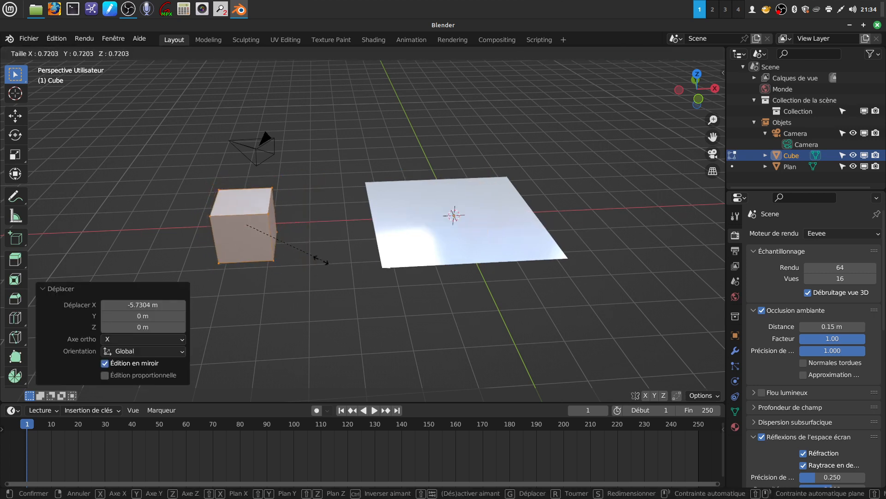
click(261, 236)
key(Tab)
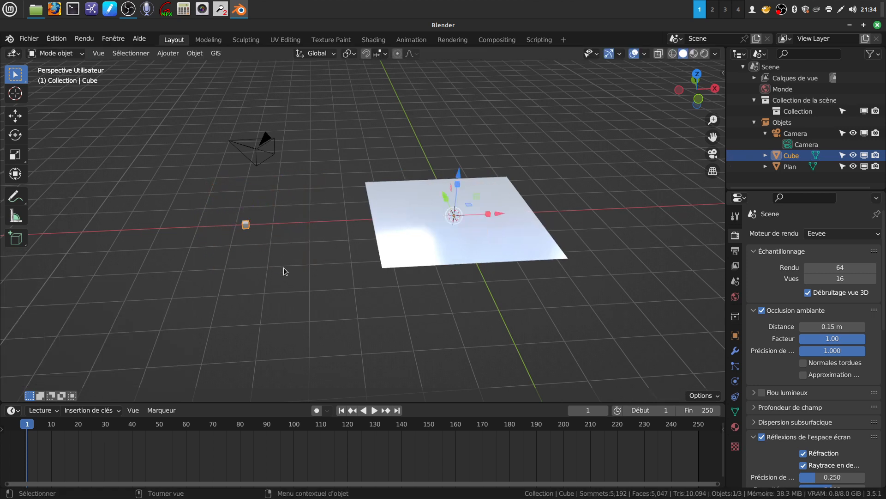
Apply all transforms to the small cube and set its origin to its geometry
scroll(301, 240, up, 2)
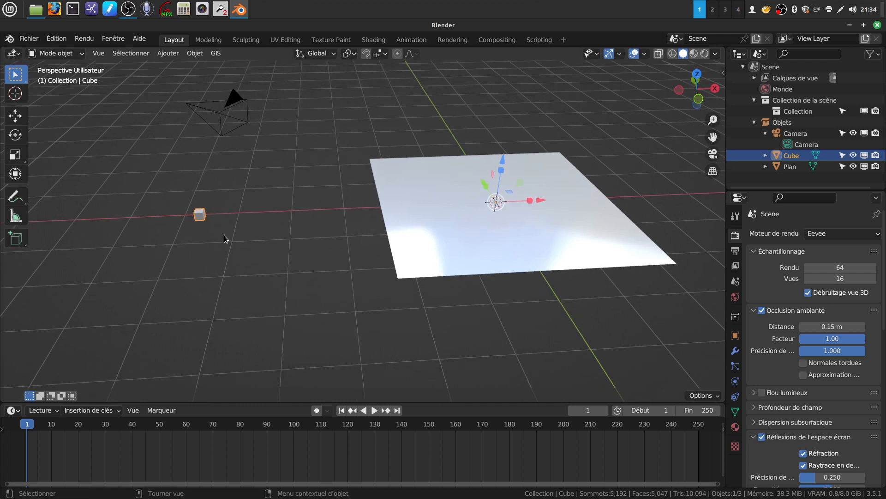
key(ctrl+a)
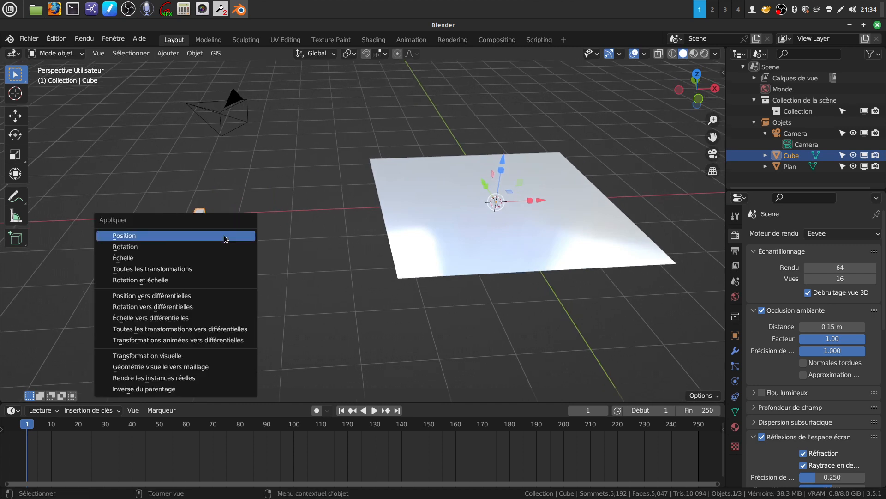
click(193, 270)
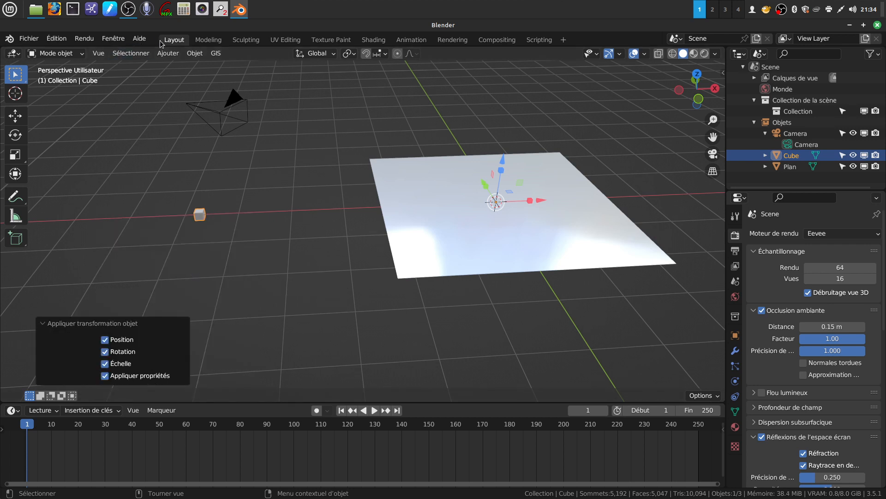
click(194, 53)
mouse_move(201, 78)
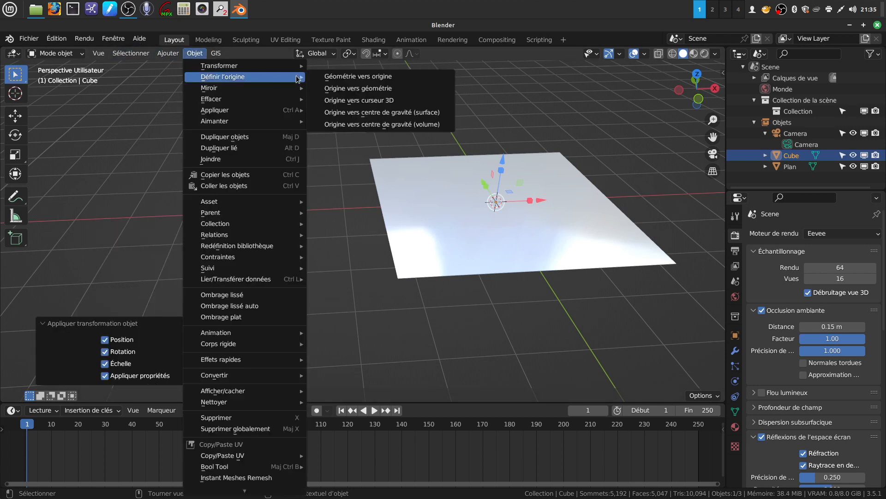
click(342, 88)
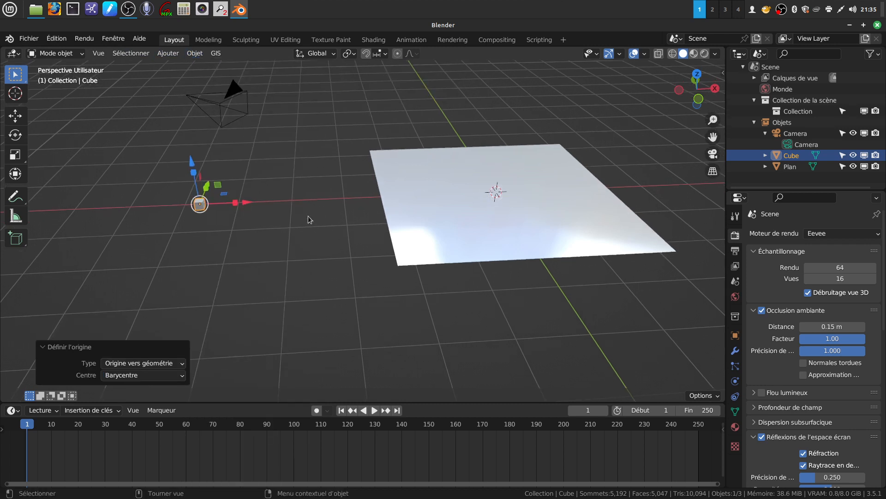
Scatter the small cube over the subdivided plane with BagaPie Scatter, keeping the plane as the active object
shift+click(430, 216)
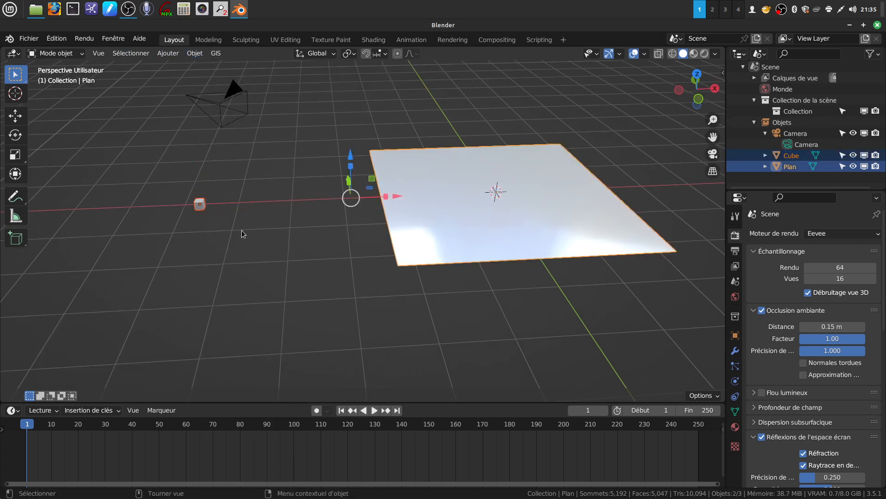
shift+middle_drag(418, 216, 406, 234)
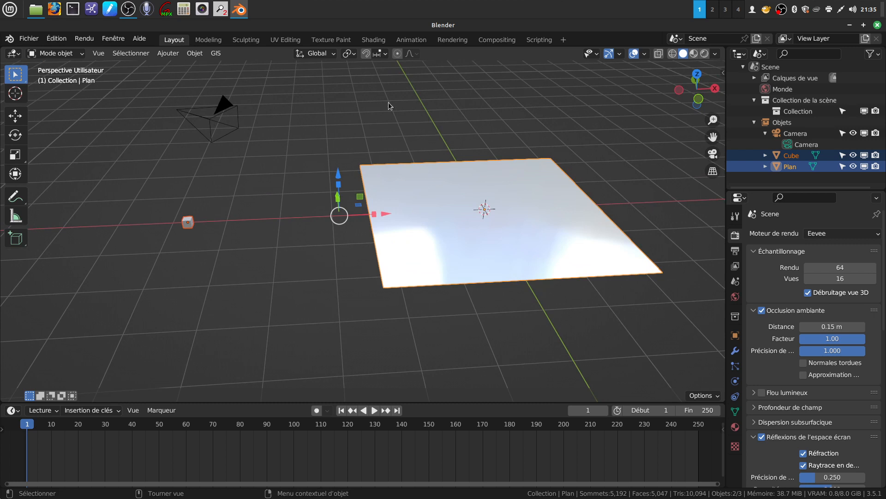
key(j)
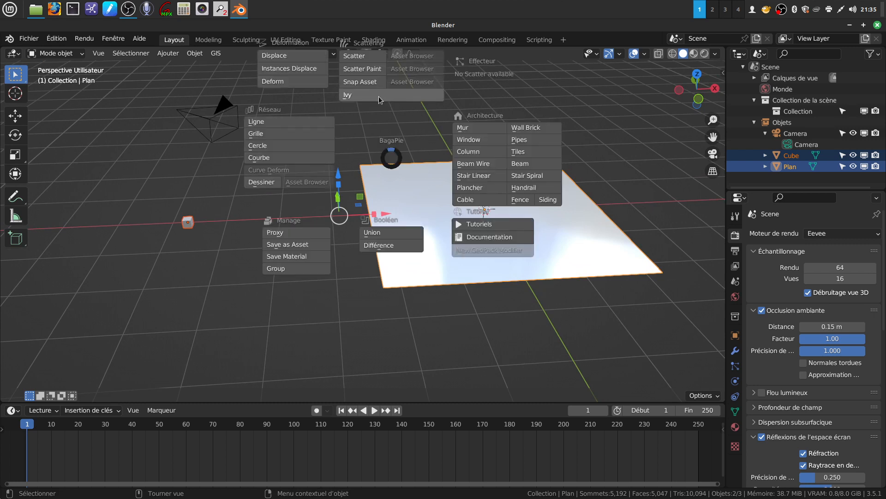
click(354, 56)
middle_drag(487, 208, 673, 328)
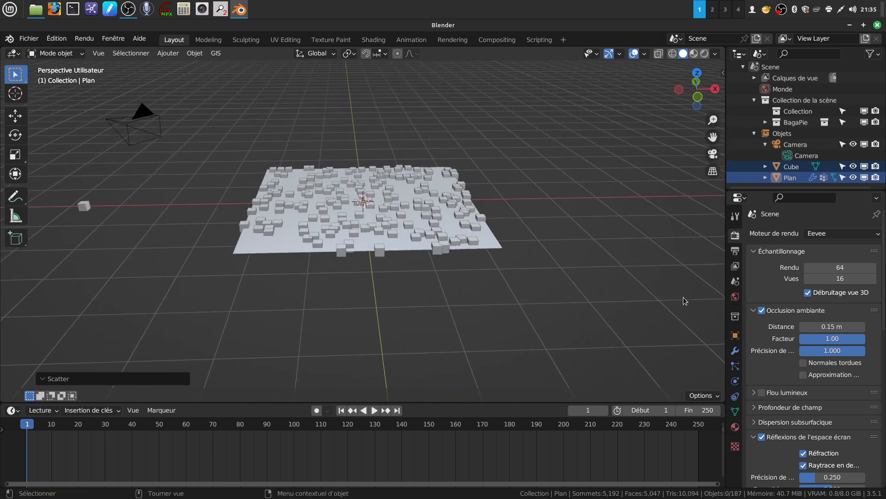
In the BagaPie modifier settings, set the Scatter layer's minimum distance to 0.01 m and its maximum density to 35.6
key(n)
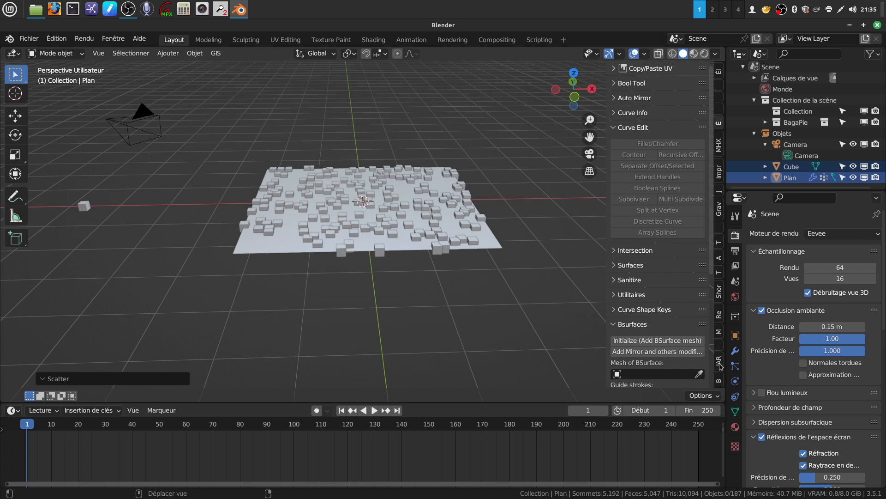
click(719, 381)
mouse_move(438, 284)
middle_down()
mouse_move(440, 298)
mouse_move(425, 285)
middle_up()
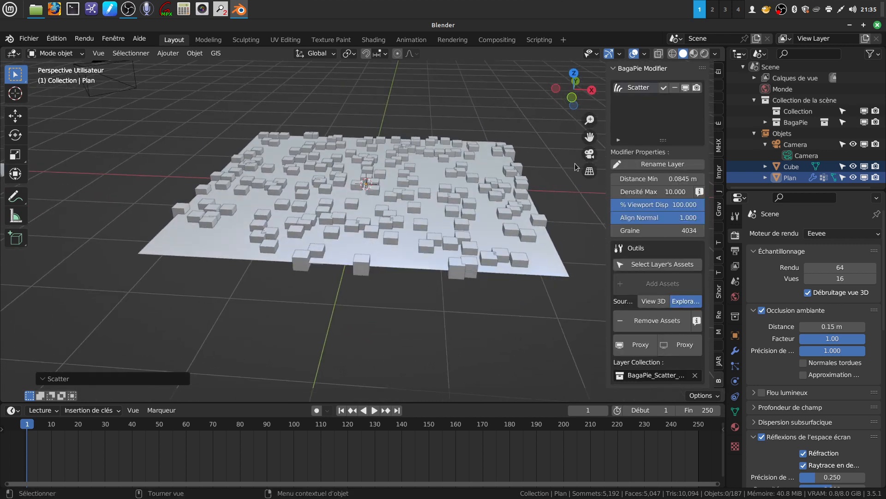
drag(623, 180, 684, 177)
click(660, 183)
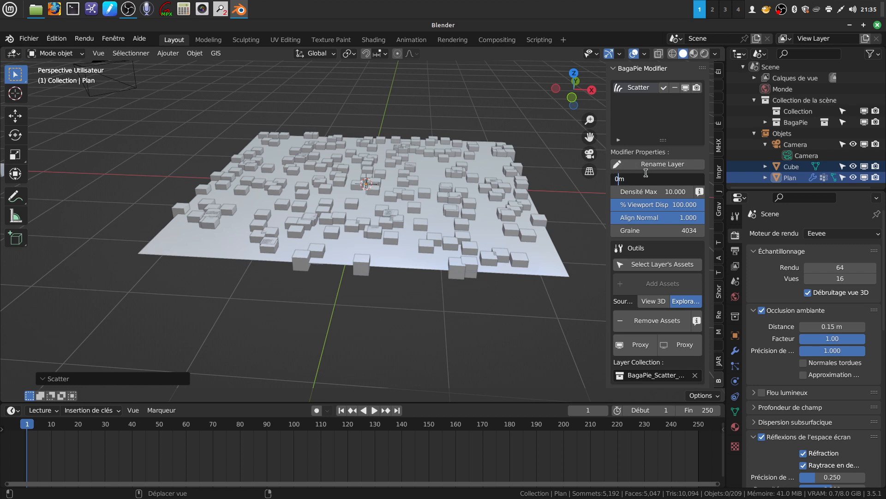
text(0.01)
key(Return)
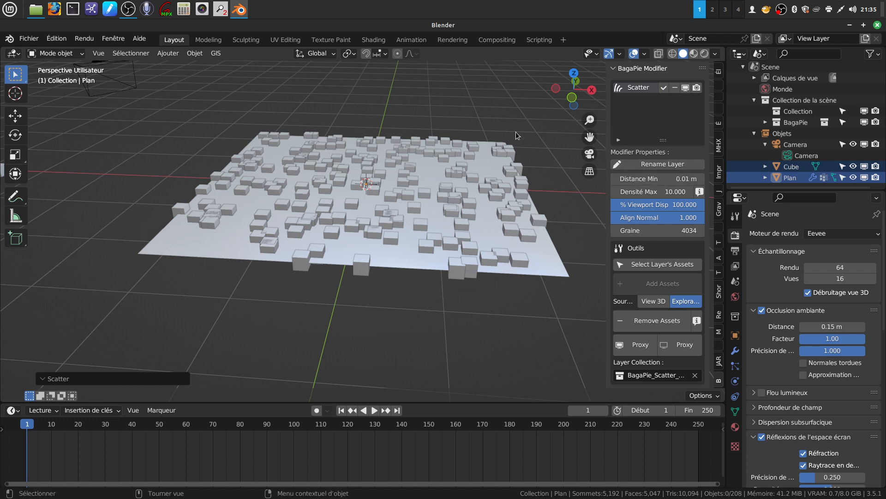
drag(639, 191, 681, 191)
middle_drag(328, 190, 443, 243)
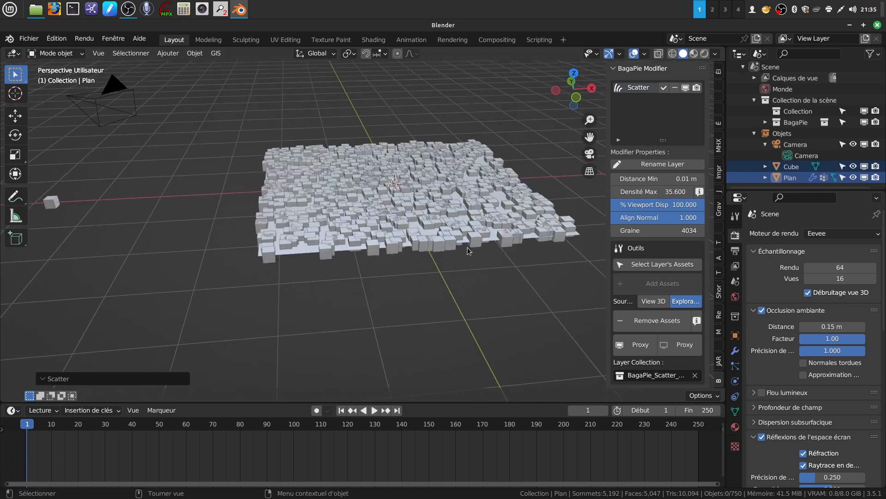
Set the scattered cubes' minimum scale to 0.3 and maximum scale to 0.7
scroll(669, 339, down, 6)
scroll(669, 338, down, 3)
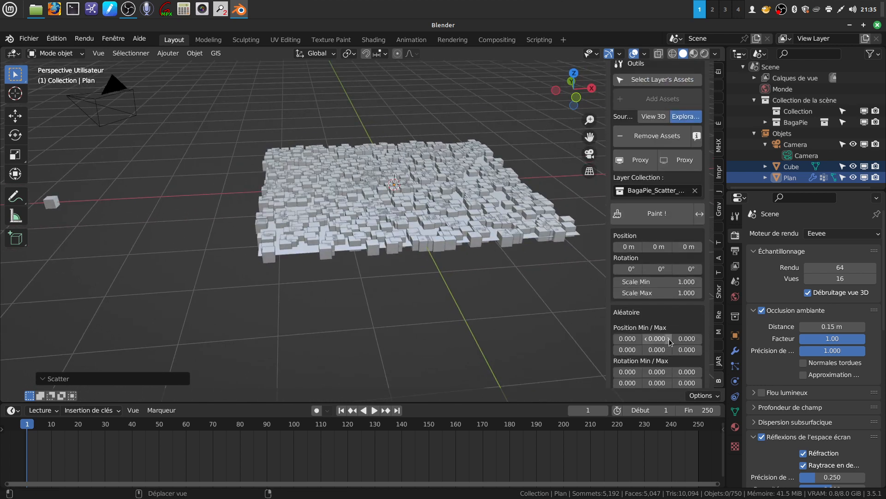
drag(658, 282, 621, 281)
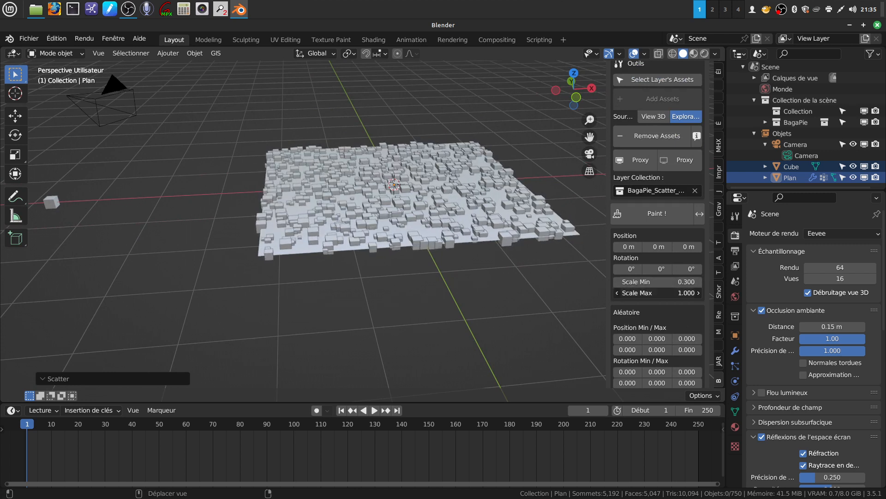
drag(658, 292, 640, 293)
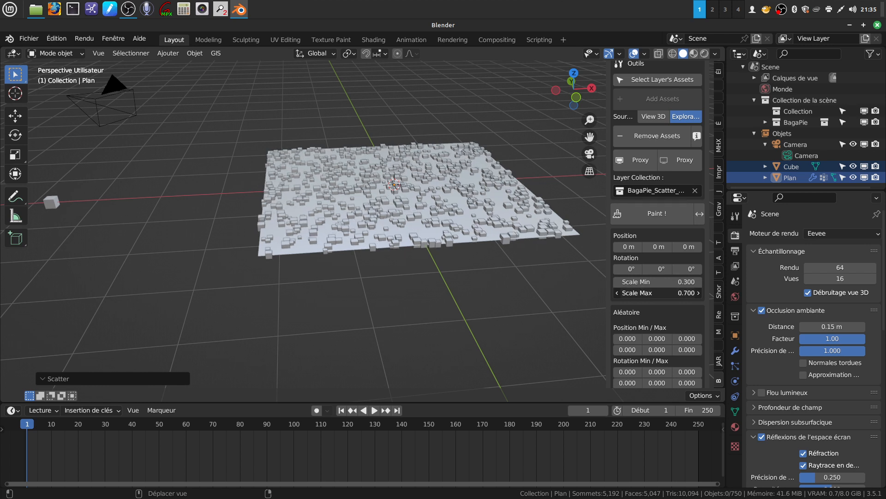
middle_drag(471, 264, 490, 277)
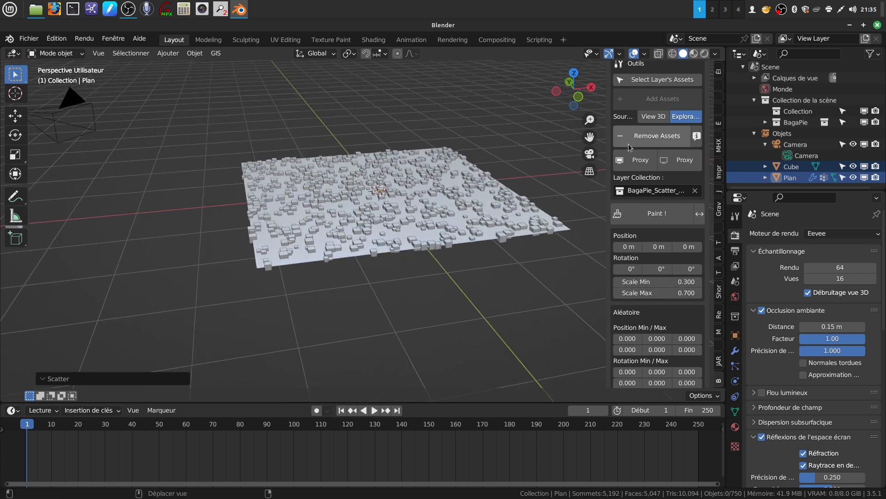
Set the Scatter layer's maximum density to 82.8
scroll(670, 210, up, 10)
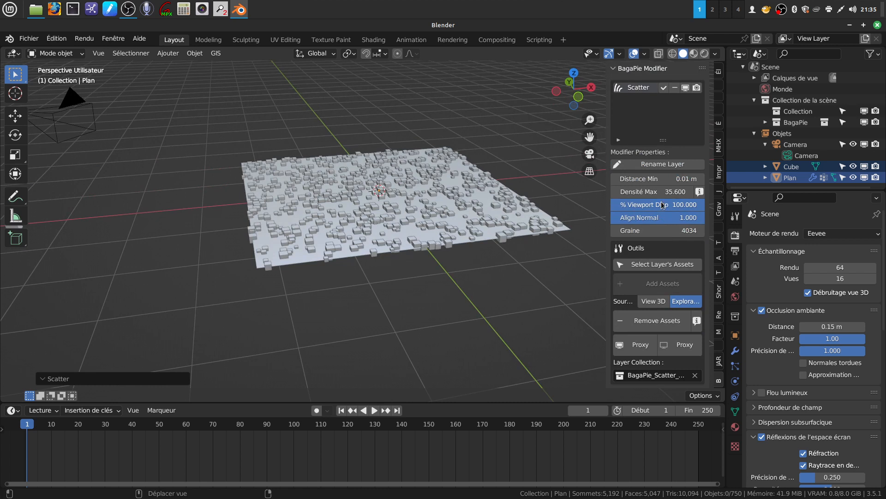
drag(647, 191, 690, 191)
middle_drag(362, 225, 342, 195)
middle_drag(375, 239, 349, 211)
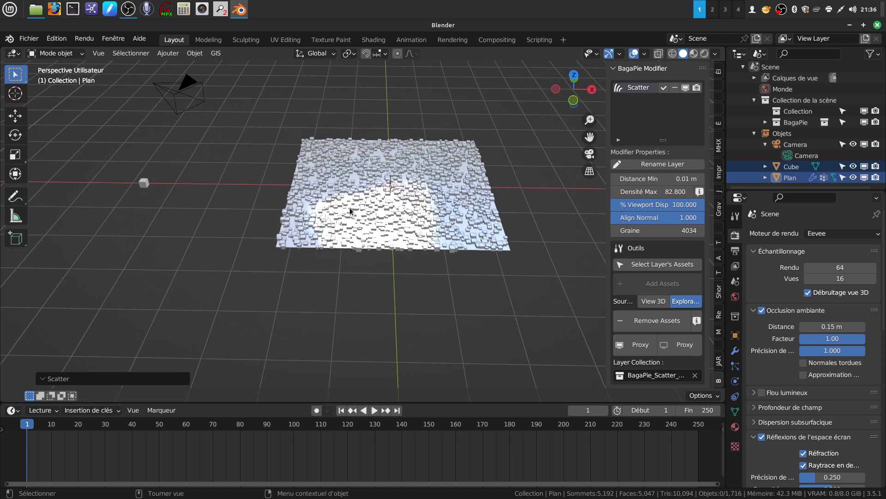
Start BagaPie painting on the plane and paint a central oval patch at weight 1.000 with particle removal active
key(KP_7)
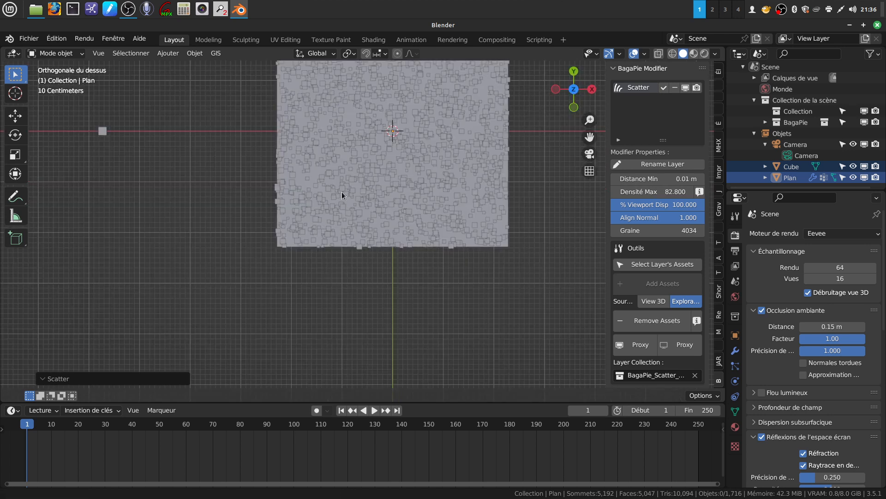
shift+middle_drag(342, 192, 339, 218)
scroll(691, 126, down, 1)
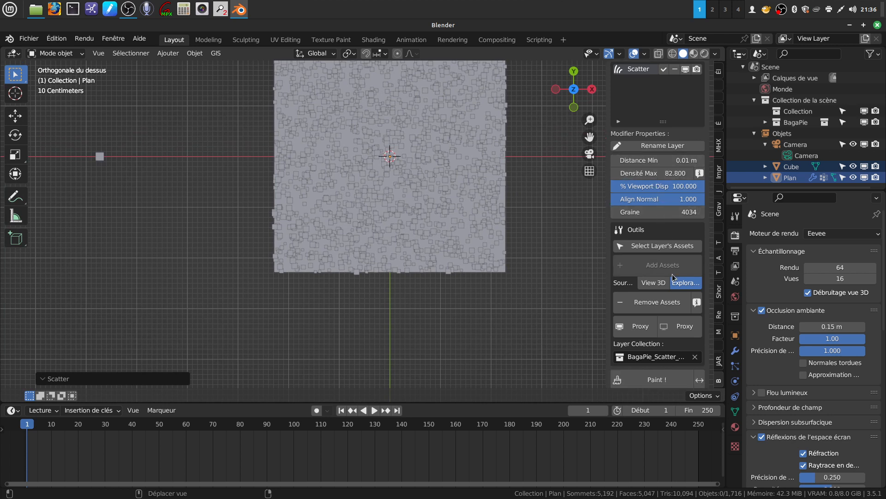
scroll(672, 274, down, 4)
scroll(663, 241, down, 2)
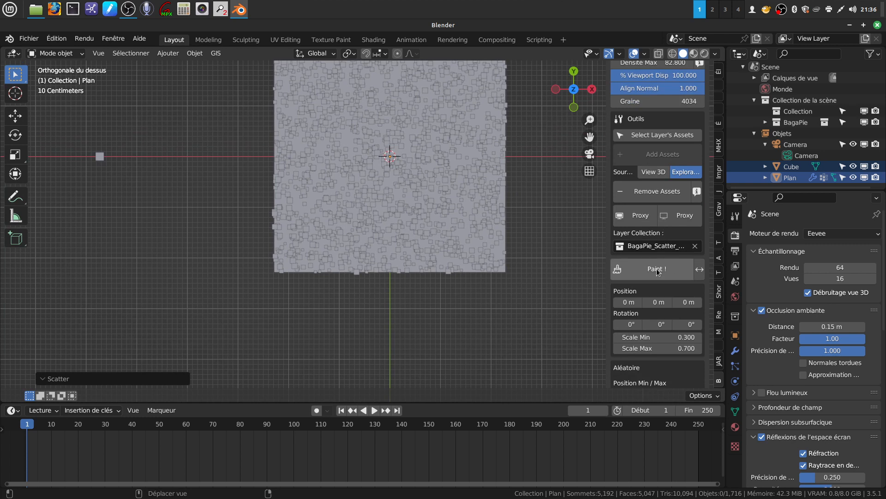
click(658, 270)
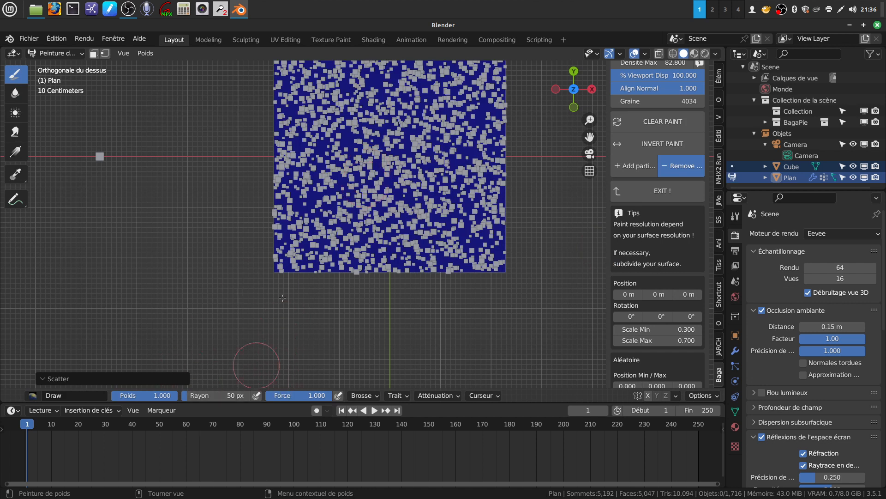
mouse_move(333, 163)
mouse_down()
mouse_move(443, 150)
mouse_move(325, 183)
mouse_move(450, 164)
mouse_move(434, 159)
mouse_move(340, 188)
mouse_move(467, 196)
mouse_move(357, 178)
mouse_move(339, 210)
mouse_move(442, 198)
mouse_move(461, 150)
mouse_move(365, 139)
mouse_move(344, 177)
mouse_move(456, 169)
mouse_move(416, 171)
mouse_move(436, 162)
mouse_move(434, 153)
mouse_move(328, 183)
mouse_move(381, 189)
mouse_move(364, 191)
mouse_up()
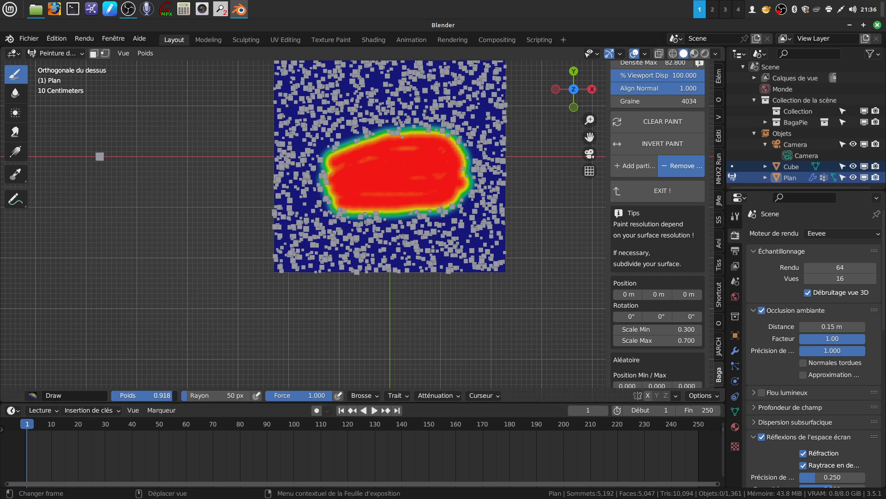
Paint two successive bands around the central patch, the inner one at weight 0.795 and the outer one at weight 0.507
drag(157, 395, 160, 395)
mouse_move(350, 133)
mouse_down()
mouse_move(307, 153)
mouse_move(323, 198)
mouse_move(384, 208)
mouse_move(462, 192)
mouse_move(468, 148)
mouse_move(391, 127)
mouse_move(361, 130)
mouse_up()
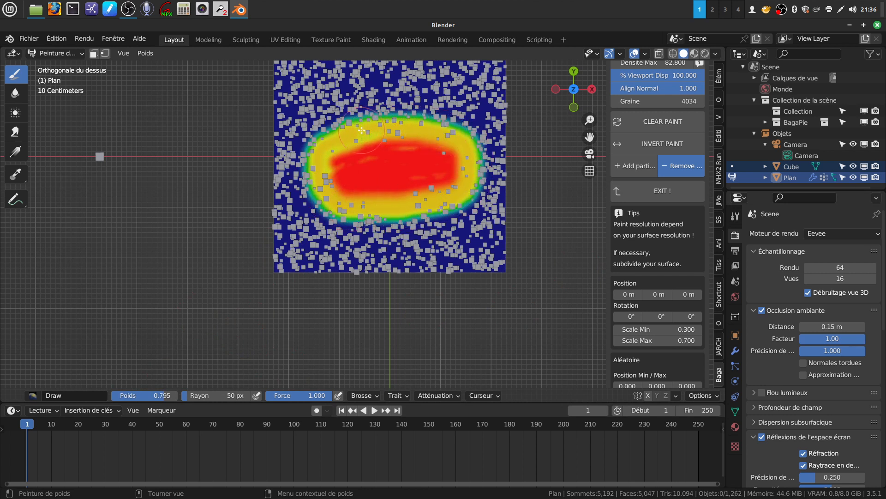
drag(159, 402, 141, 389)
mouse_move(372, 106)
mouse_down()
mouse_move(344, 108)
mouse_move(312, 139)
mouse_move(302, 194)
mouse_move(392, 219)
mouse_move(455, 215)
mouse_move(484, 185)
mouse_move(487, 128)
mouse_move(415, 112)
mouse_up()
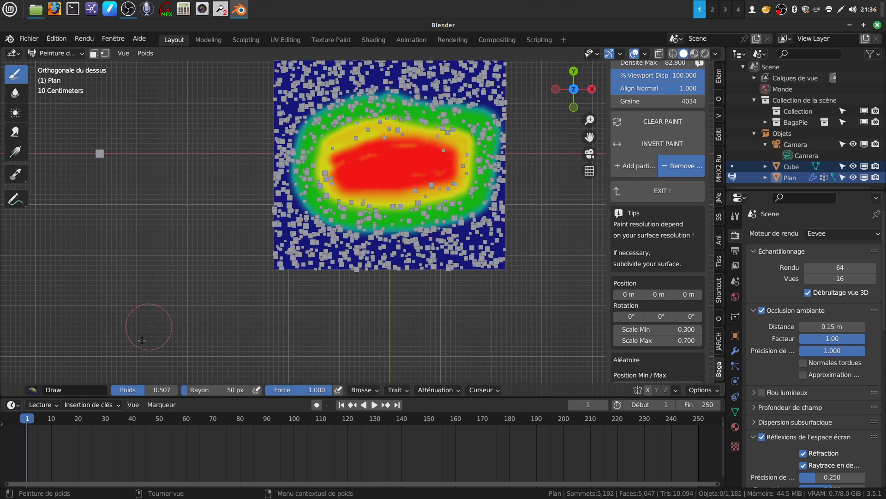
Paint the plane's lower-right corner at weight 0.199 and its upper-left corner at weight 0.925
drag(154, 389, 146, 389)
mouse_move(387, 243)
mouse_down()
mouse_move(497, 233)
mouse_move(490, 258)
mouse_move(441, 253)
mouse_up()
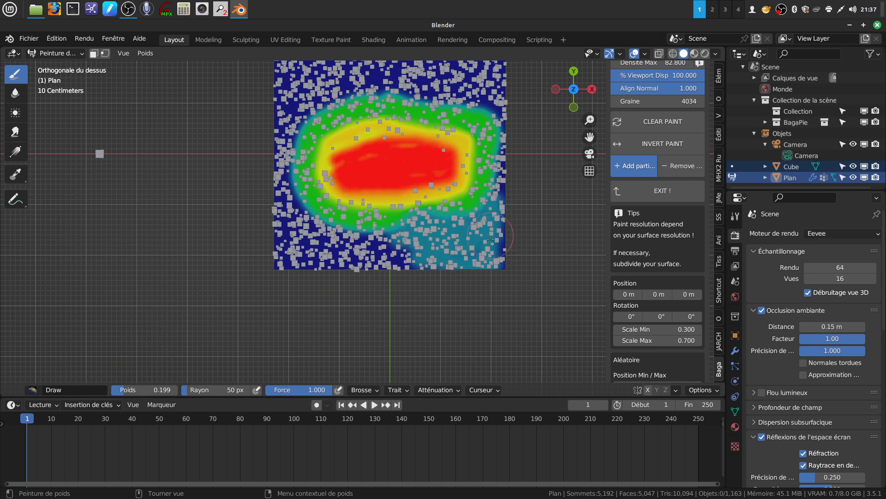
drag(122, 396, 168, 392)
mouse_move(306, 74)
mouse_down()
mouse_move(367, 77)
mouse_move(327, 81)
mouse_up()
drag(278, 66, 400, 61)
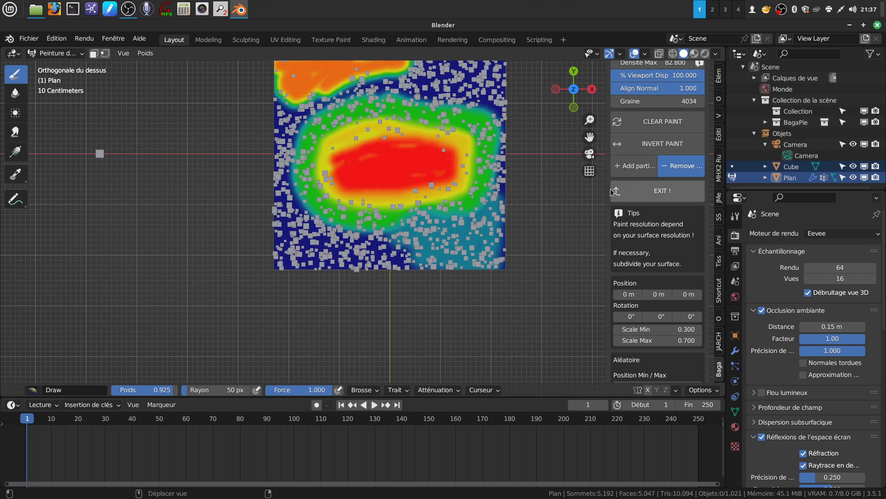
Invert the painted scatter mask on the plane
click(653, 148)
mouse_move(448, 250)
middle_down()
mouse_move(458, 269)
mouse_move(439, 253)
mouse_move(442, 260)
middle_up()
middle_drag(345, 208, 355, 236)
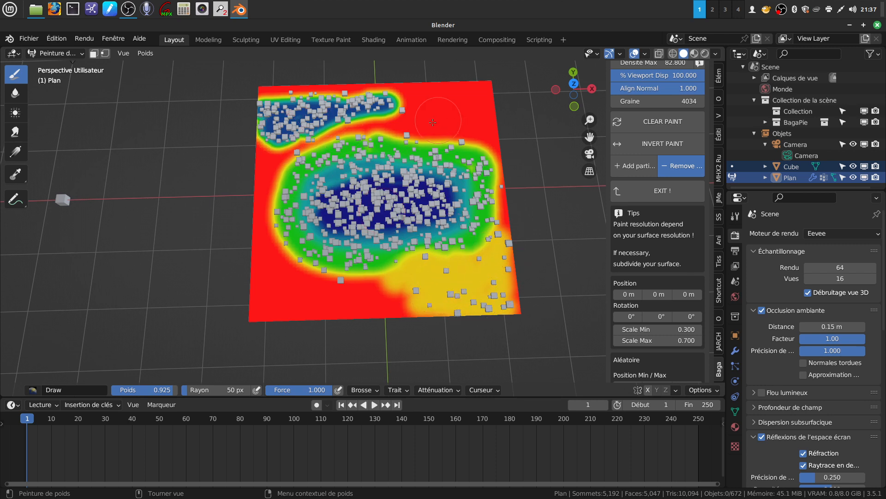
middle_drag(197, 203, 173, 166)
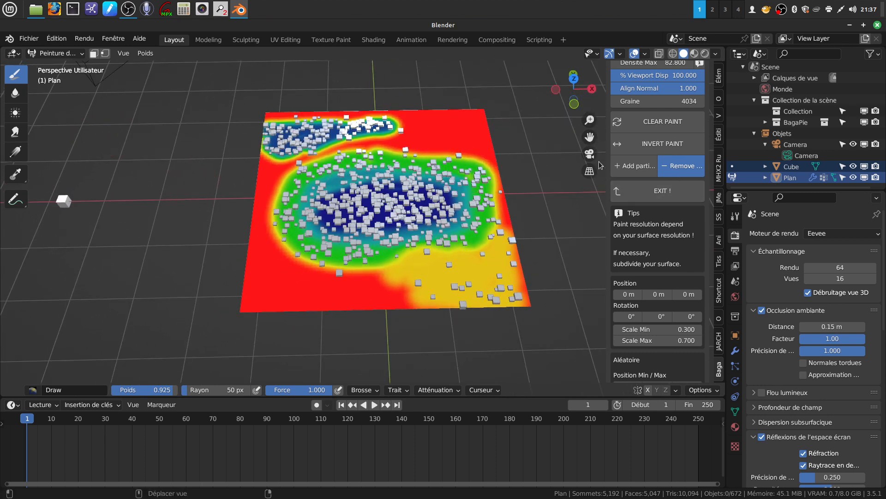
Switch the plane back to Object mode and check the distribution of the scattered cubes
click(82, 54)
click(59, 65)
middle_drag(392, 176, 439, 204)
scroll(438, 204, down, 5)
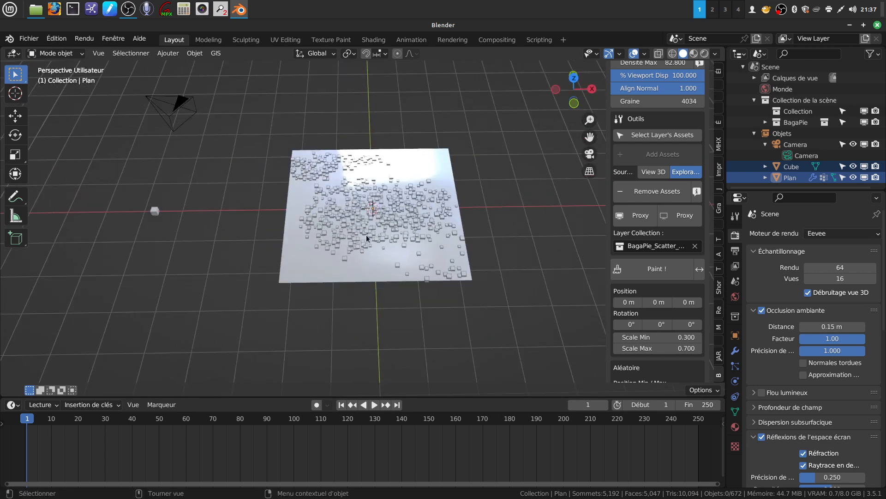
middle_drag(368, 238, 401, 212)
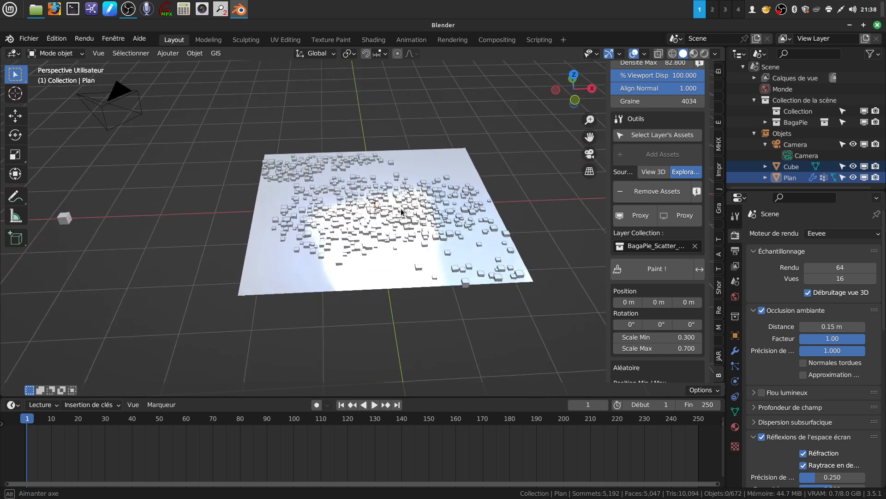
middle_drag(419, 249, 333, 173)
middle_drag(408, 224, 545, 264)
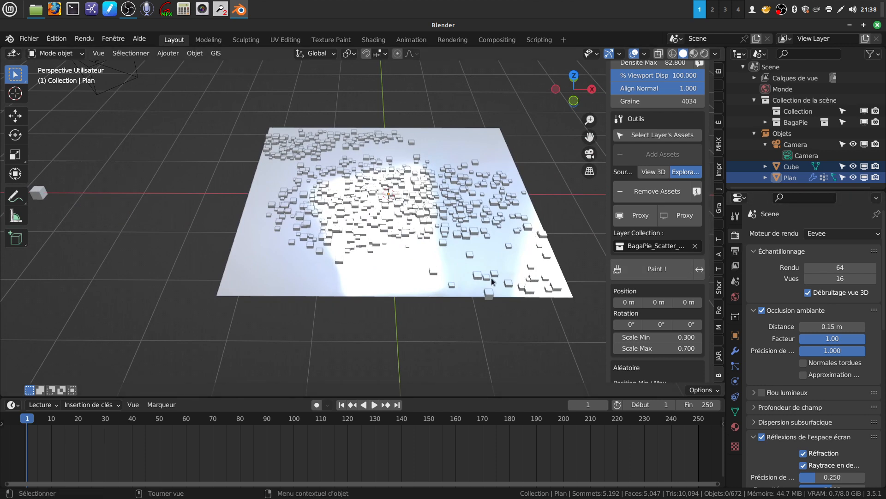
Display the plane's vertex groups and examine the cube distribution over the painted areas from several angles
click(736, 412)
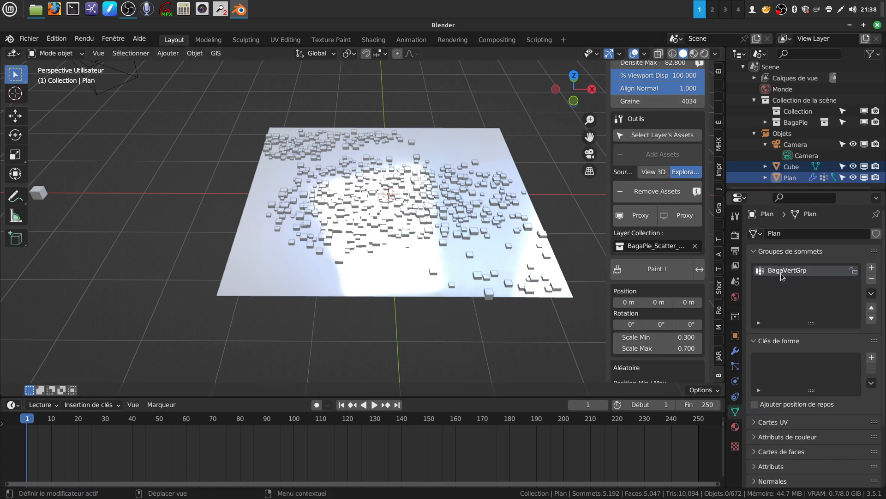
middle_drag(491, 245, 458, 266)
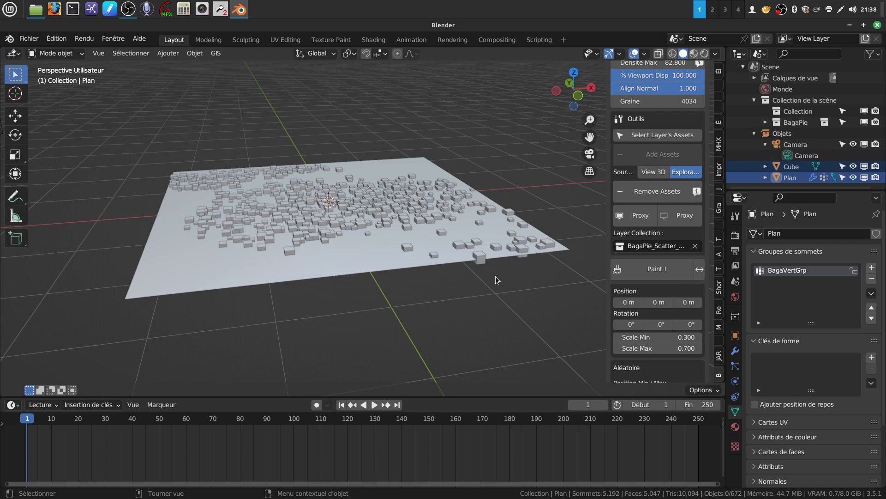
scroll(480, 344, up, 2)
scroll(480, 270, down, 3)
mouse_move(459, 252)
middle_down()
mouse_move(444, 252)
mouse_move(472, 252)
mouse_move(472, 275)
mouse_move(450, 259)
mouse_move(457, 253)
middle_up()
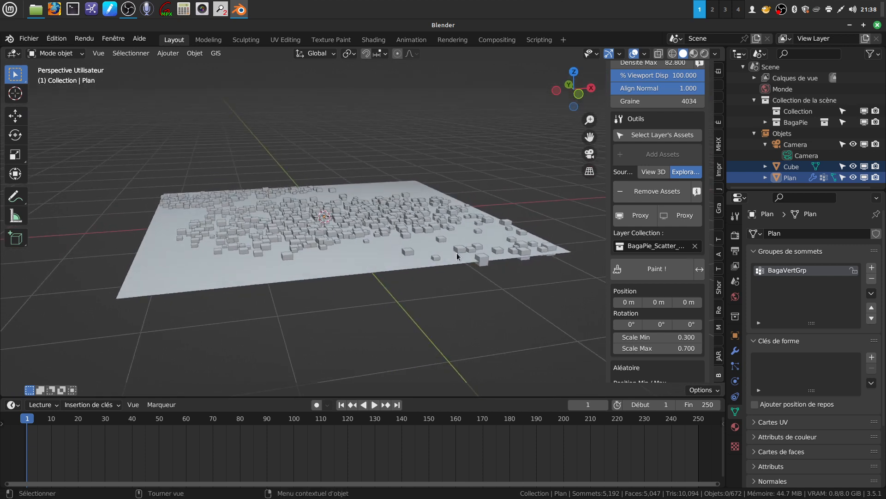
mouse_move(400, 216)
middle_down()
mouse_move(367, 226)
mouse_move(364, 202)
mouse_move(439, 205)
mouse_move(453, 221)
mouse_move(407, 223)
middle_up()
middle_drag(242, 206, 372, 215)
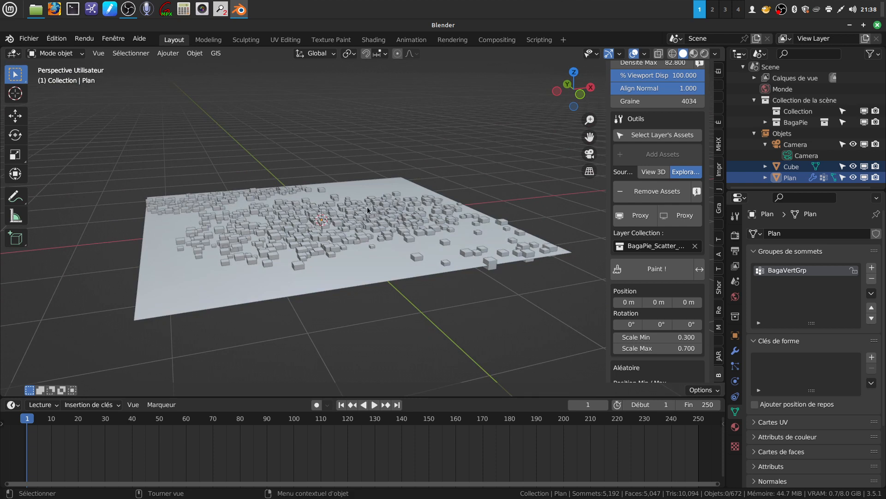
scroll(364, 250, up, 2)
middle_drag(365, 249, 381, 262)
scroll(379, 261, down, 3)
middle_drag(373, 171, 167, 240)
middle_drag(419, 210, 422, 260)
scroll(422, 261, up, 2)
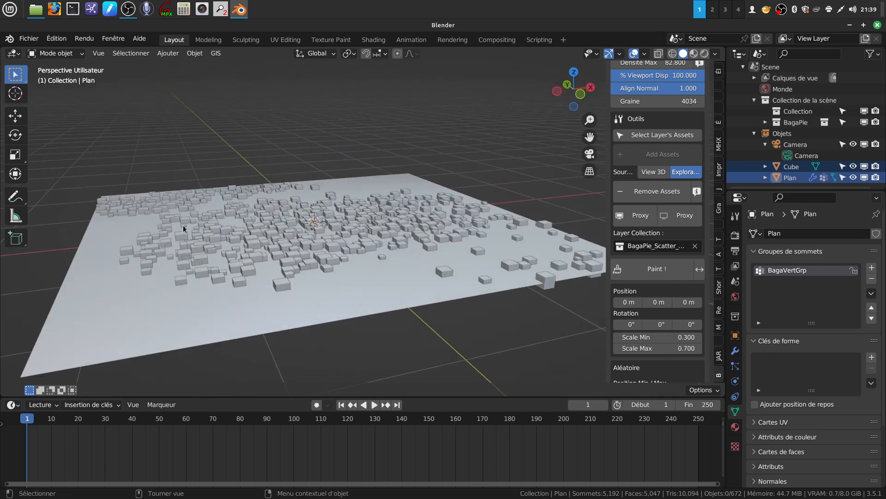
mouse_move(375, 201)
middle_down()
mouse_move(345, 206)
mouse_move(425, 196)
mouse_move(434, 206)
mouse_move(378, 218)
mouse_move(371, 208)
middle_up()
middle_drag(464, 261, 408, 266)
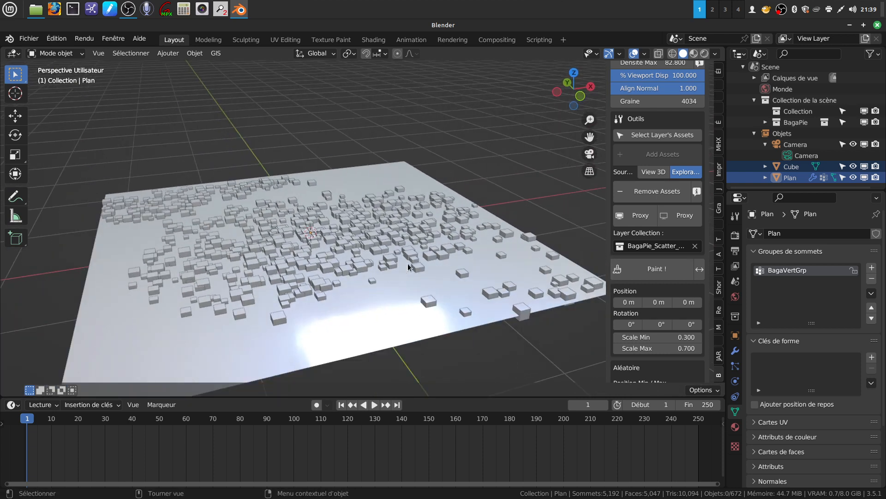
middle_drag(352, 277, 362, 273)
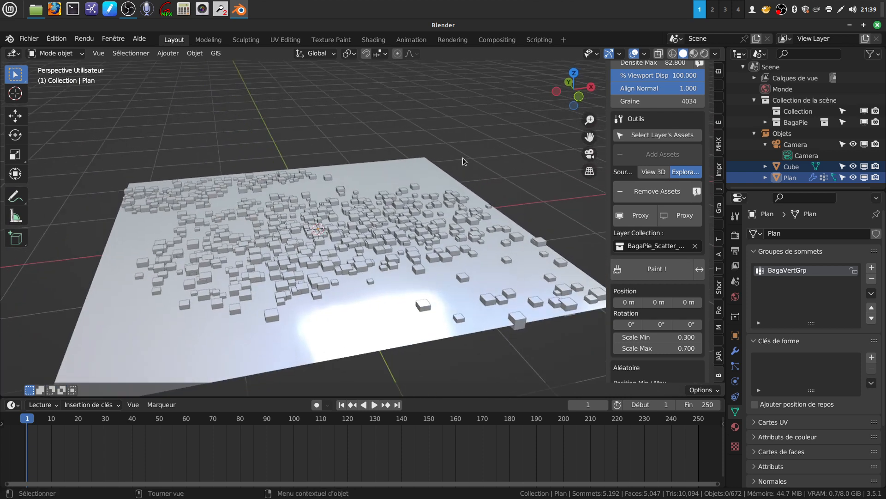
mouse_move(463, 222)
middle_down()
mouse_move(455, 235)
mouse_move(473, 218)
middle_up()
scroll(456, 222, down, 3)
scroll(454, 223, up, 4)
middle_drag(447, 261, 442, 256)
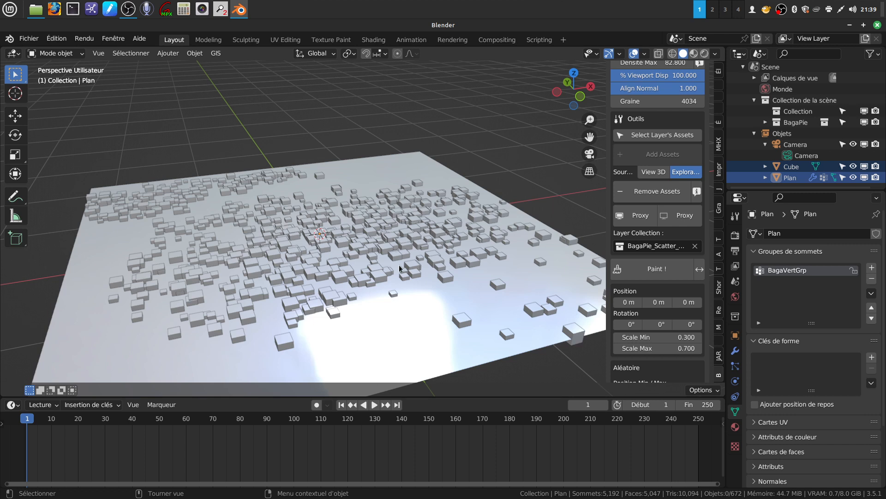
scroll(398, 265, down, 1)
shift+middle_drag(389, 266, 400, 229)
scroll(390, 246, up, 2)
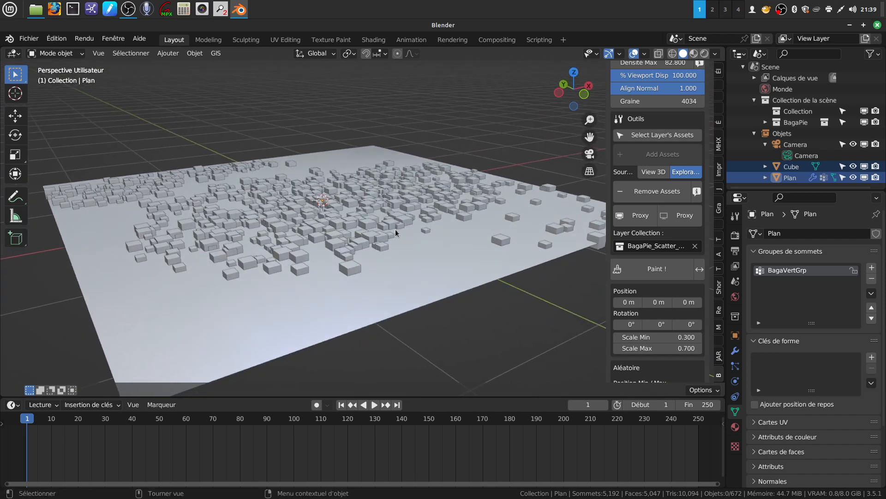
middle_drag(400, 194, 412, 210)
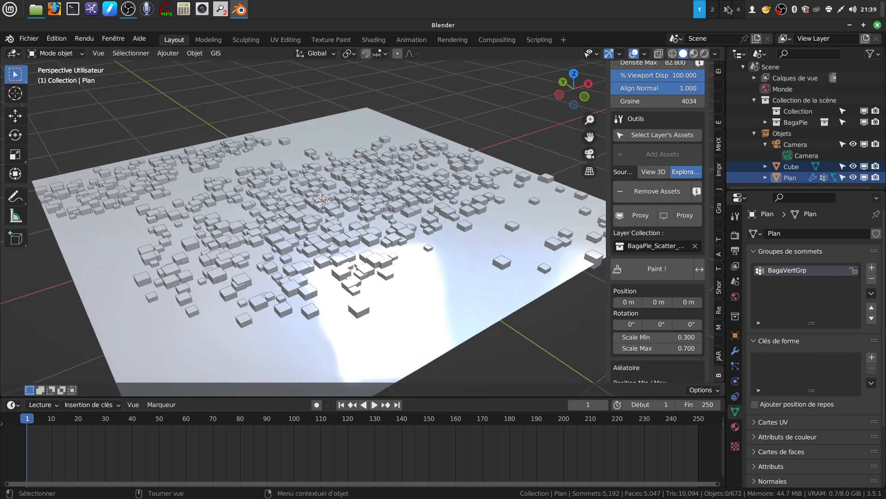
right_click(781, 13)
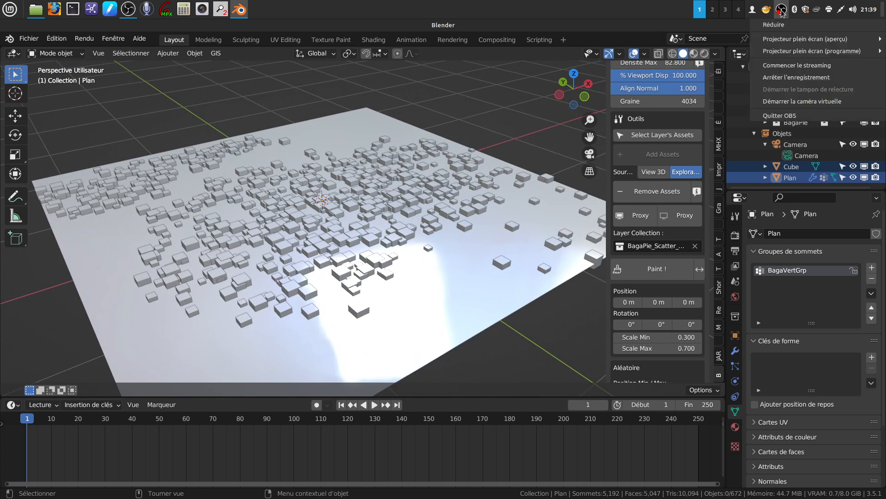